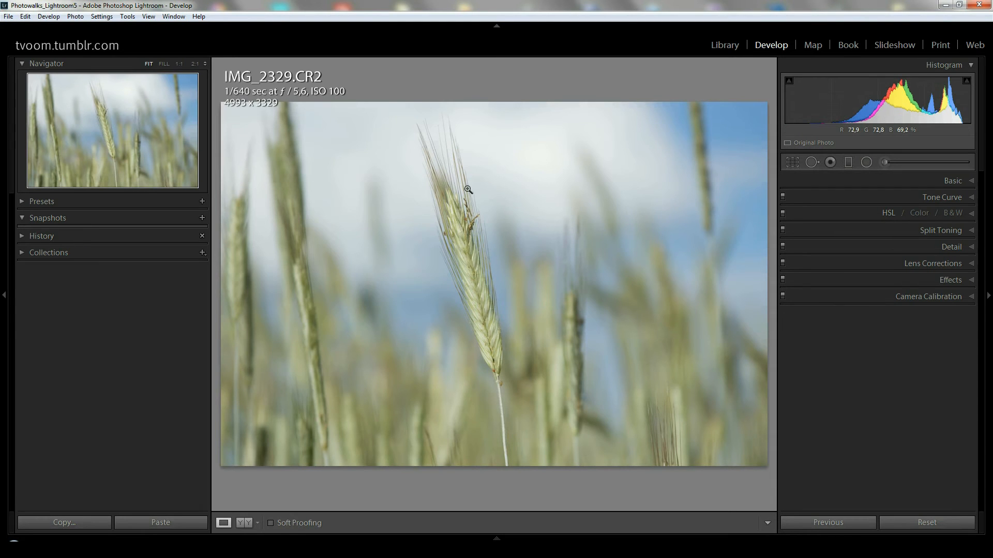
Step: Examine the sharpness of the in-focus wheat ear at 2:1 magnification, from its awns down to the lower grains
click(458, 214)
drag(468, 170, 485, 337)
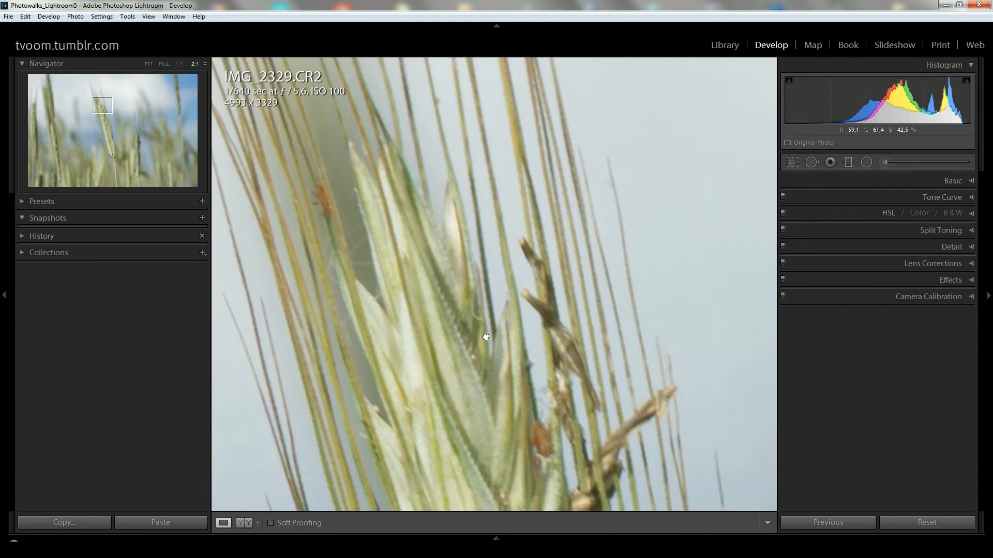
drag(491, 240, 563, 328)
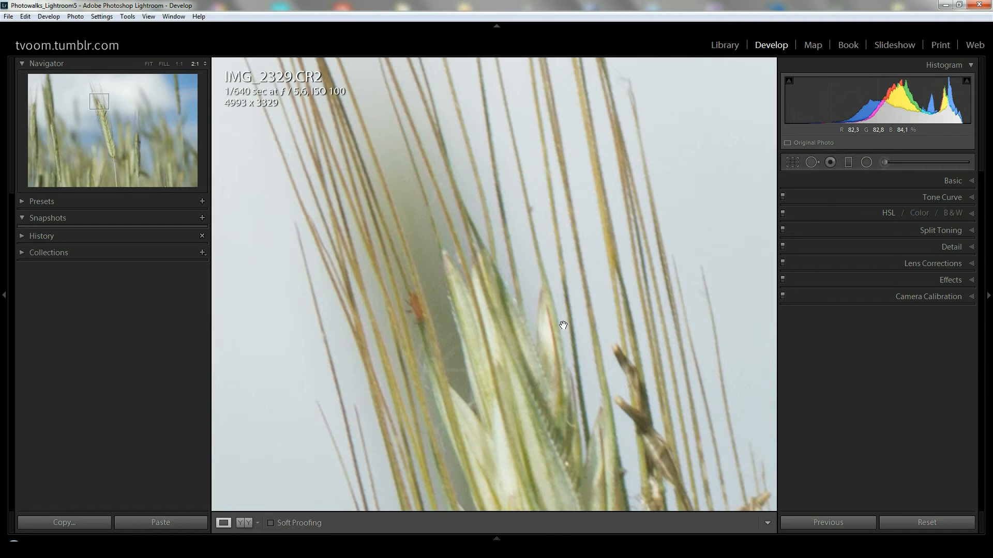
click(564, 326)
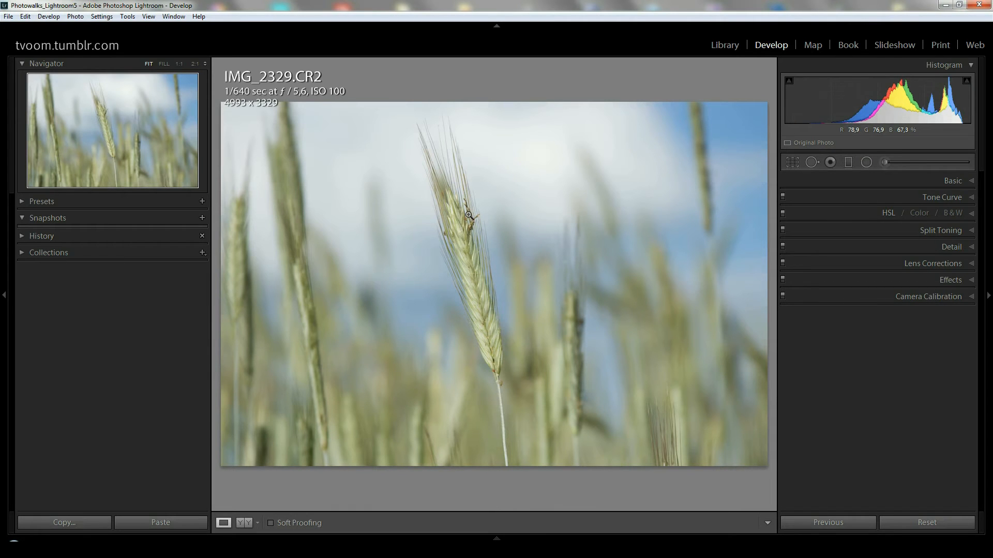
click(449, 174)
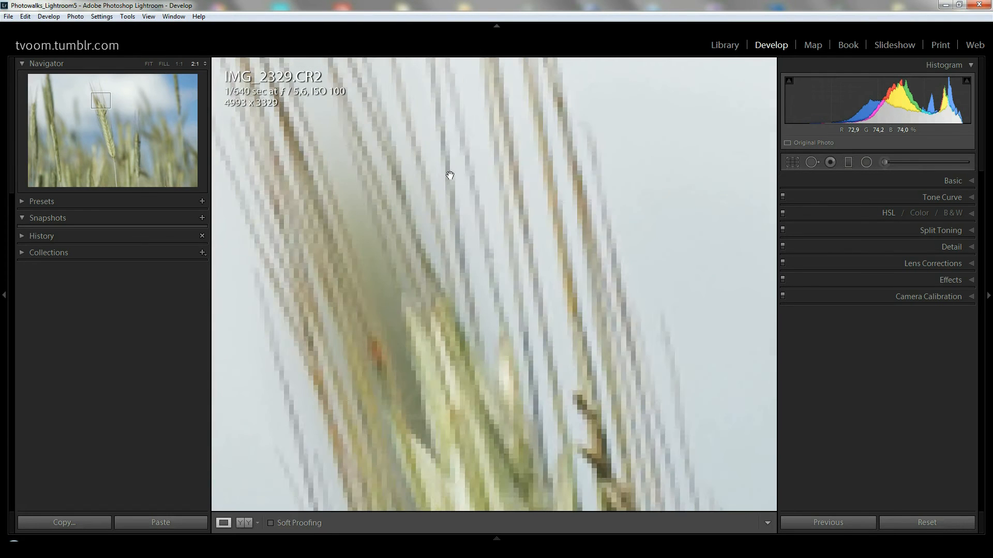
drag(574, 398, 562, 230)
drag(577, 464, 534, 194)
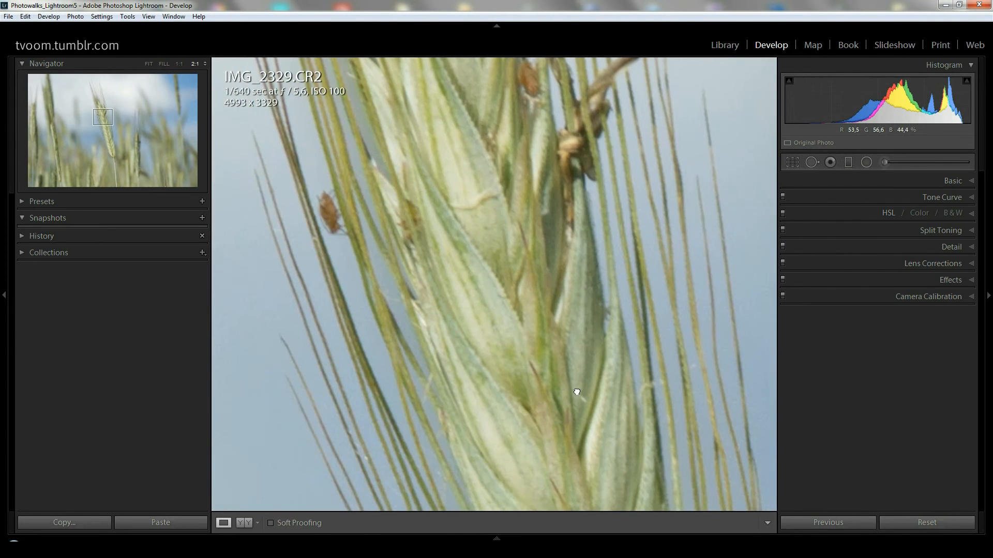
drag(579, 394, 509, 219)
drag(515, 335, 489, 252)
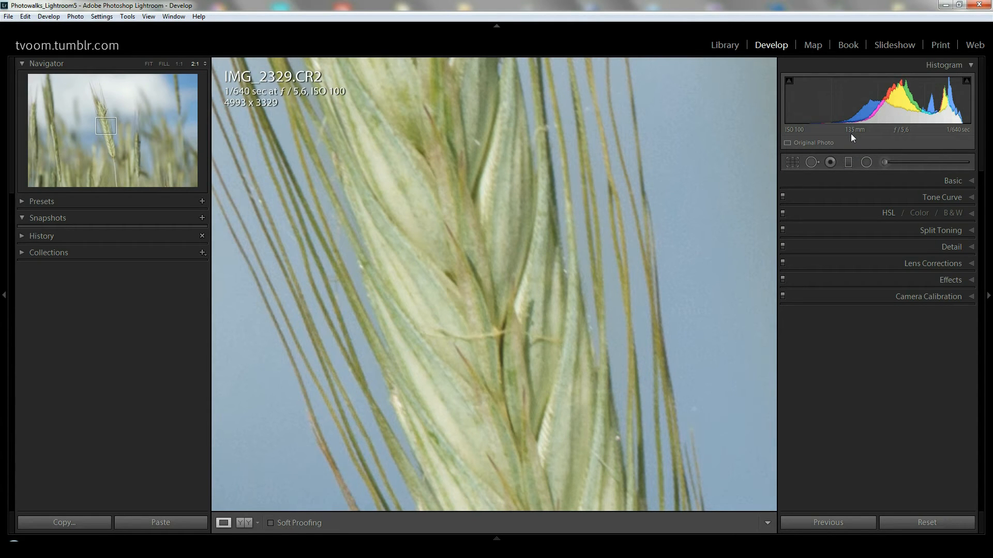
drag(642, 379, 605, 208)
drag(623, 345, 600, 238)
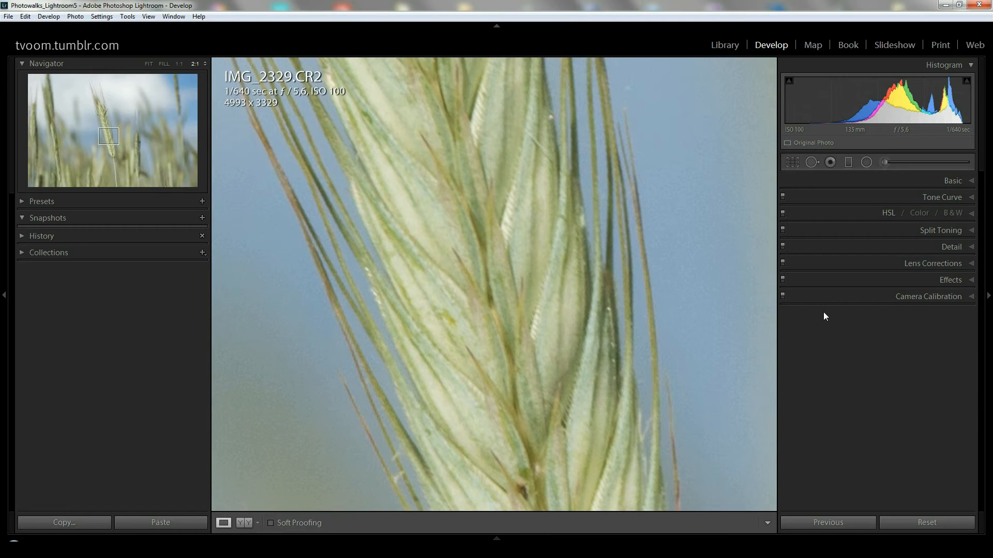
click(642, 273)
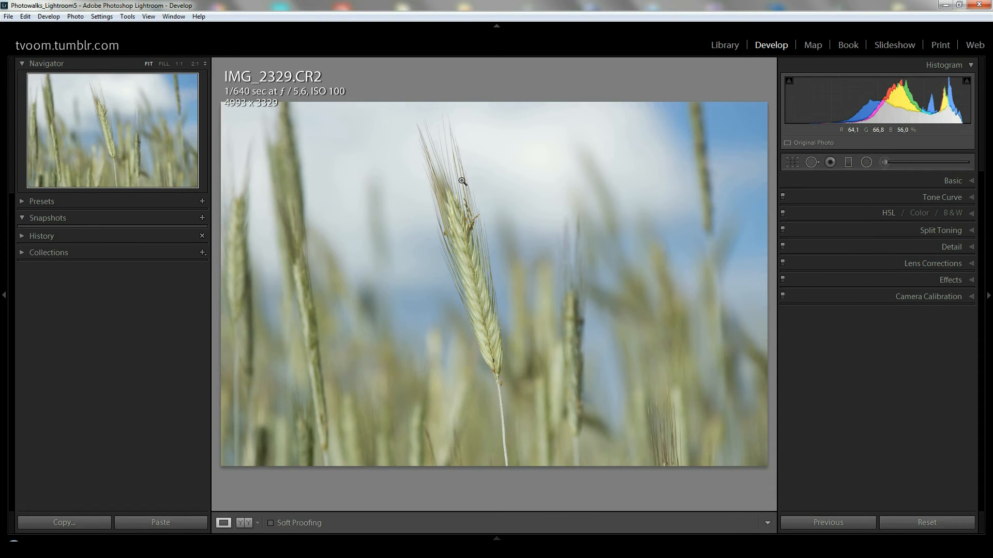
Step: Open the Detail settings and set sharpening Amount to 0, with Radius at 0.5 and Detail at 0
click(453, 169)
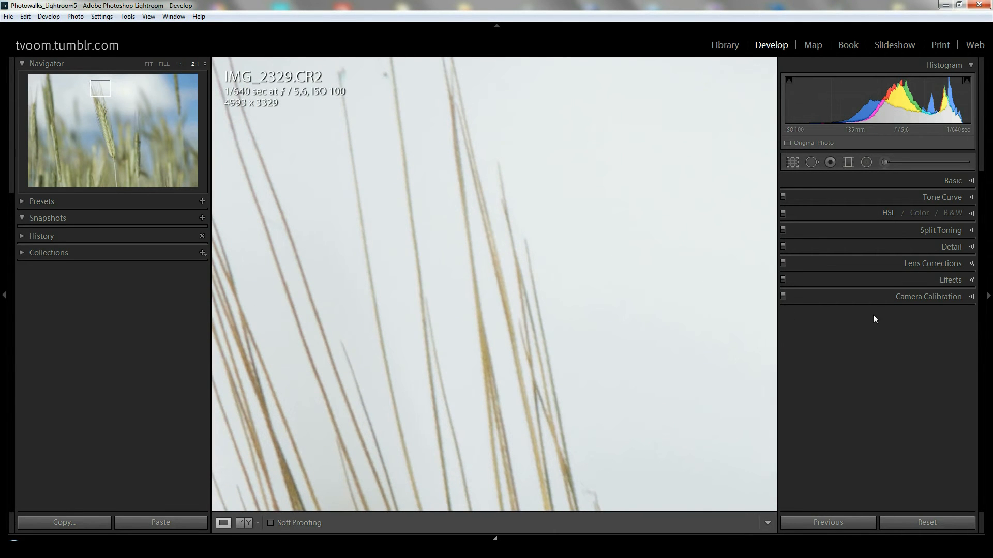
click(971, 248)
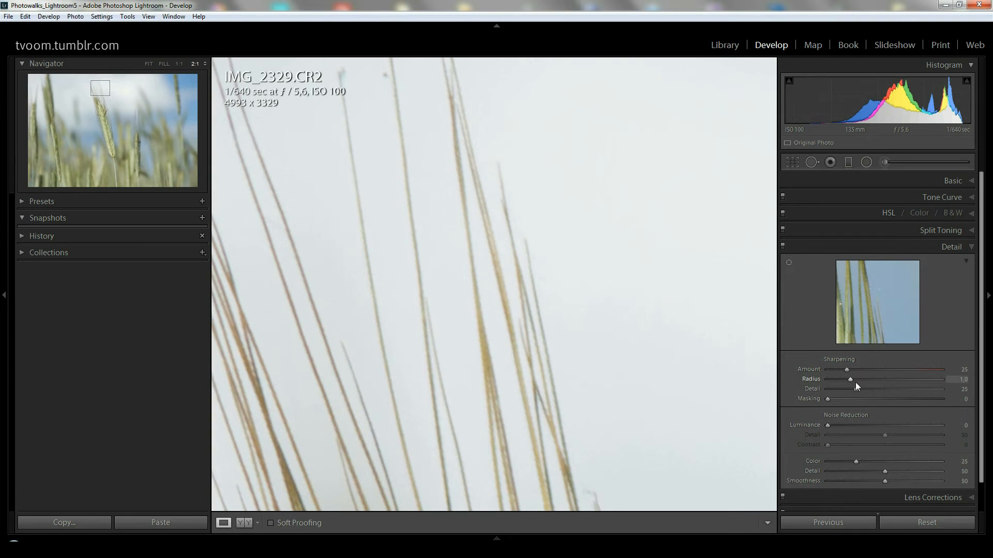
drag(851, 380, 808, 368)
Step: Inspect the unsharpened wheat ear both as a whole image and at 2:1, from the grains up to the awns
drag(505, 381, 558, 281)
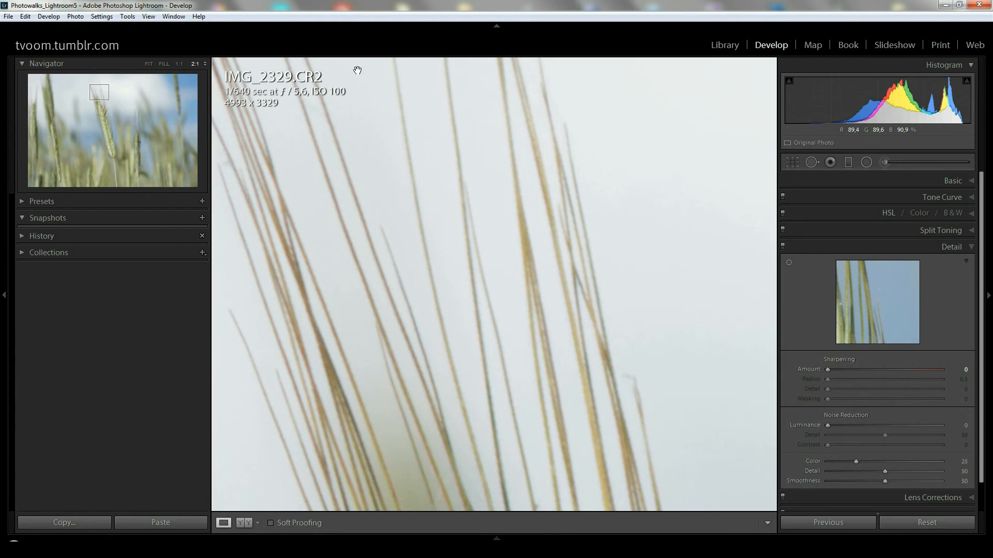
click(588, 422)
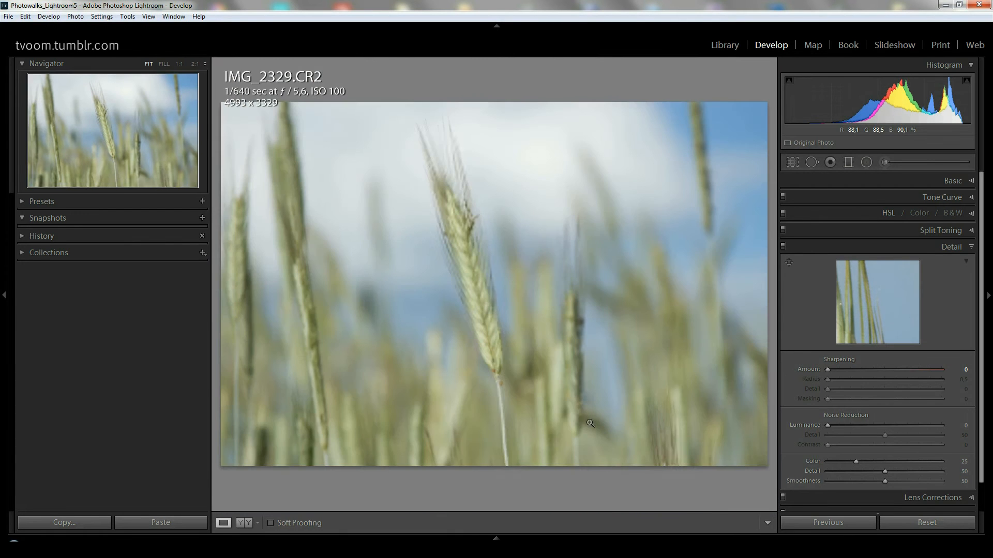
click(465, 250)
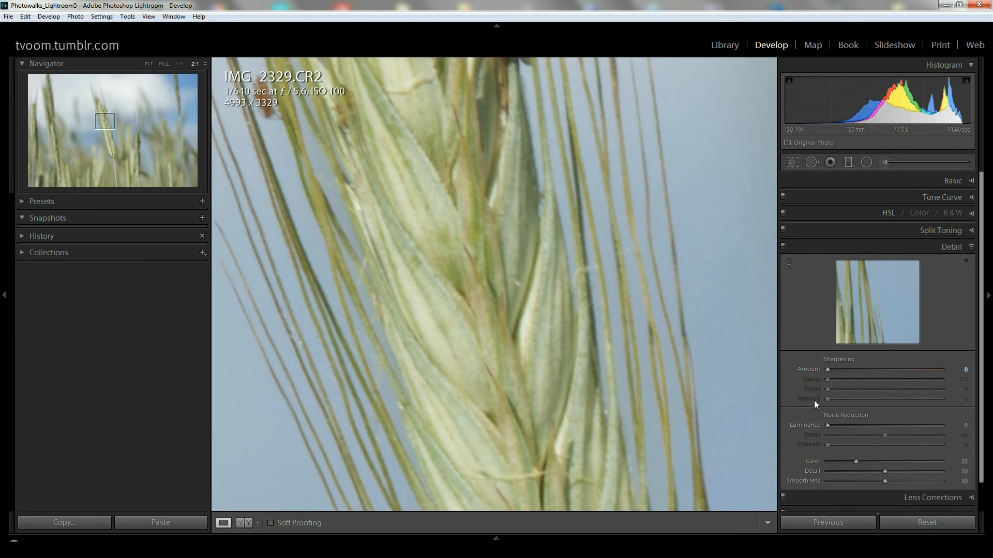
drag(630, 155, 658, 383)
drag(594, 204, 647, 401)
drag(621, 182, 656, 384)
drag(568, 204, 568, 291)
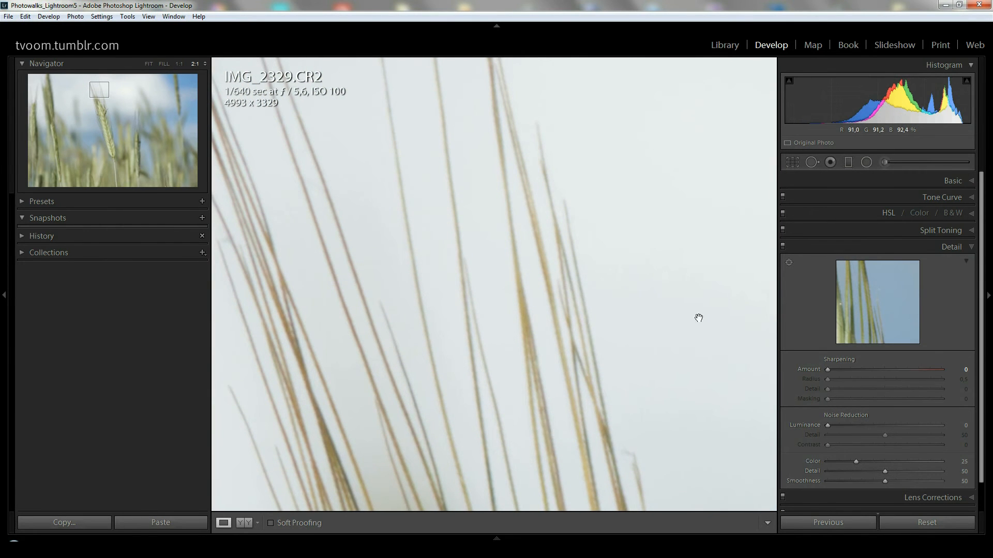
Step: Set the sharpening Amount to 150, Radius to 3.0 and Detail to 99
drag(828, 370, 980, 373)
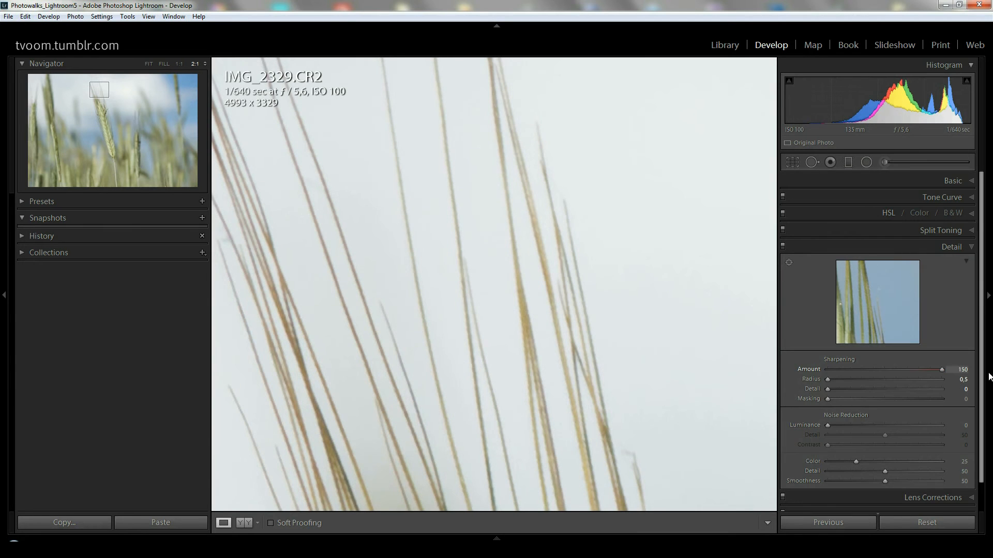
drag(862, 378, 935, 383)
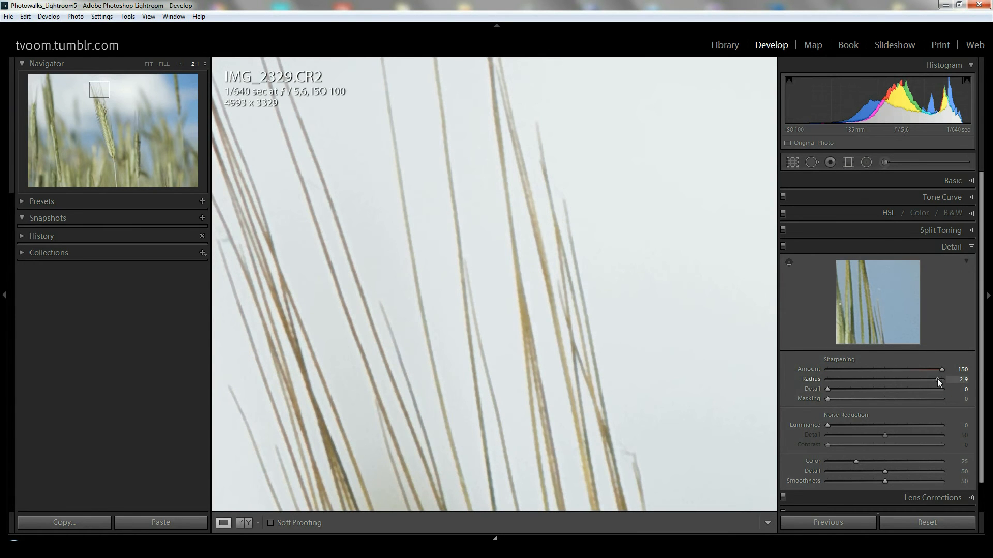
drag(849, 390, 942, 389)
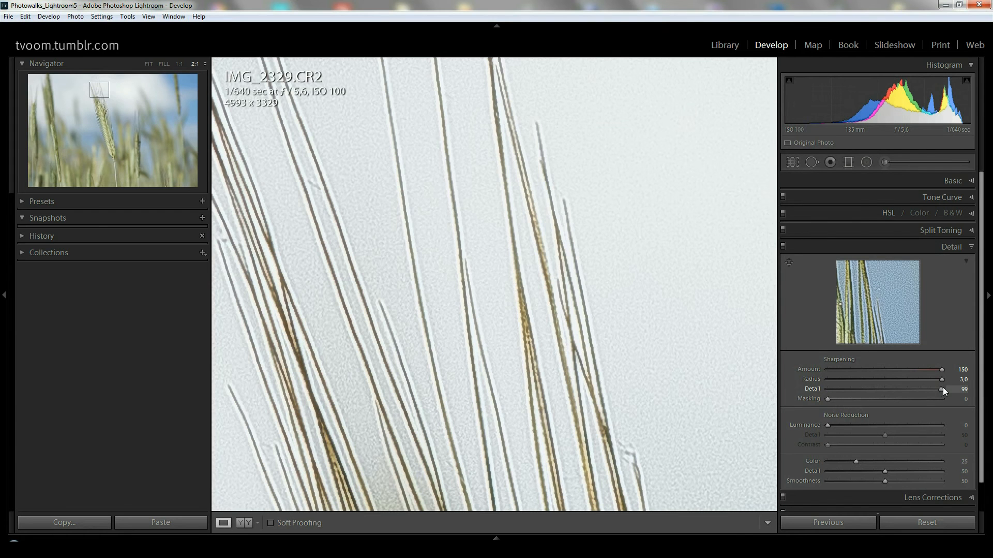
Step: Check the awns, grains and sky around the wheat ear for oversharpening artifacts, in the full view and at 2:1
drag(585, 403, 574, 335)
drag(608, 394, 558, 287)
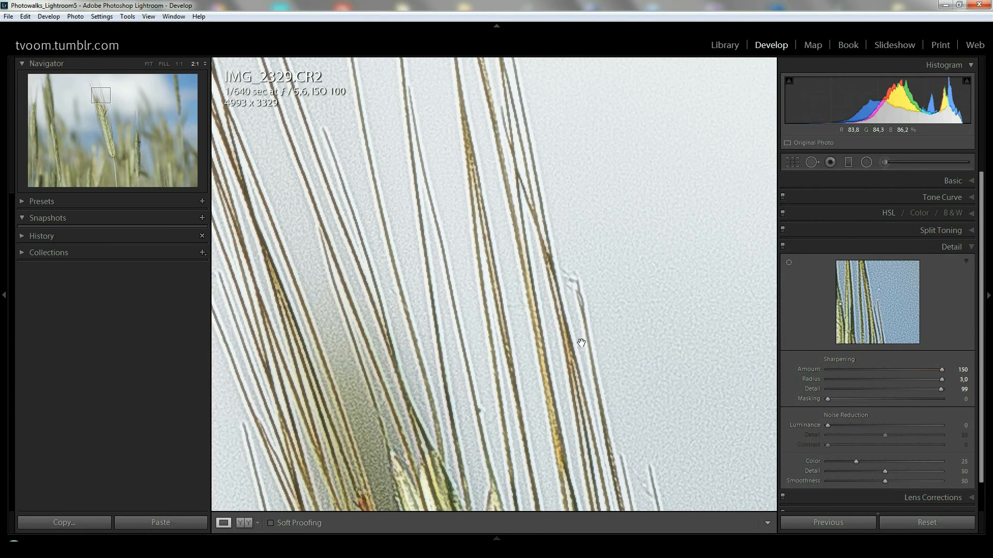
click(657, 354)
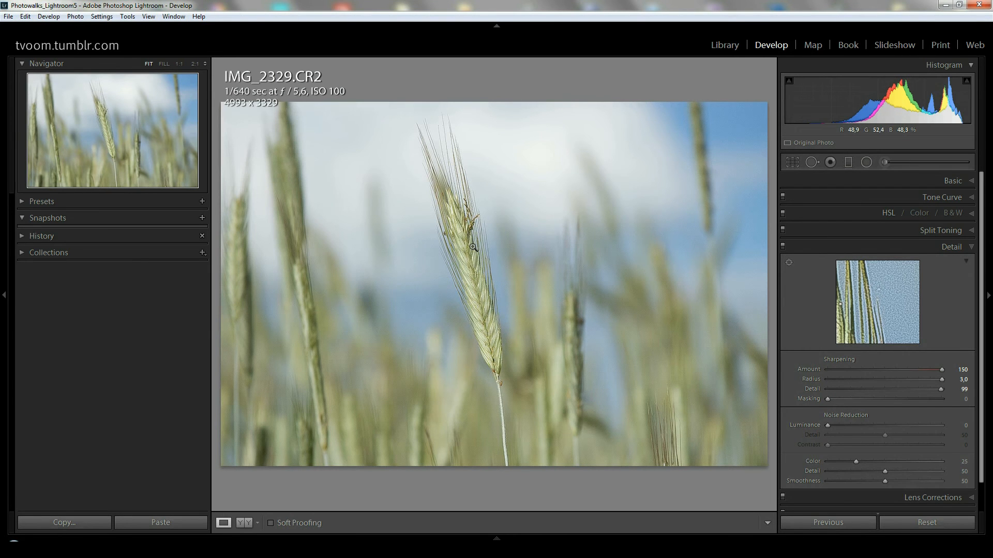
click(473, 247)
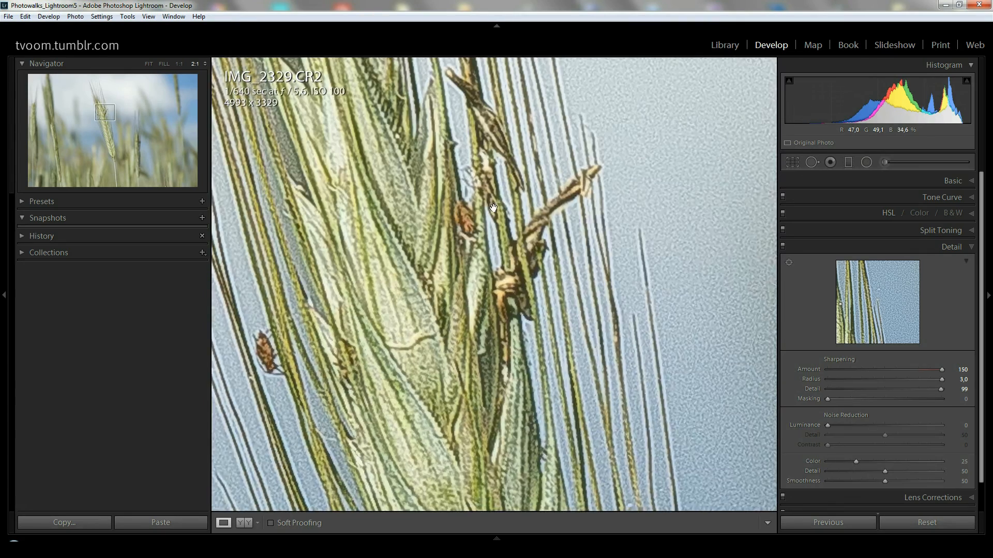
drag(493, 208, 519, 402)
drag(488, 187, 501, 267)
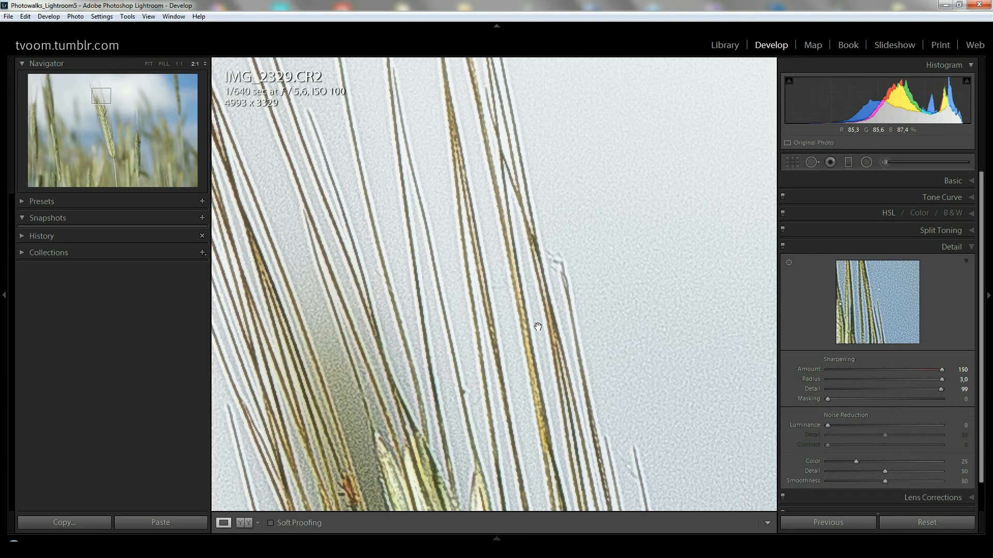
click(493, 325)
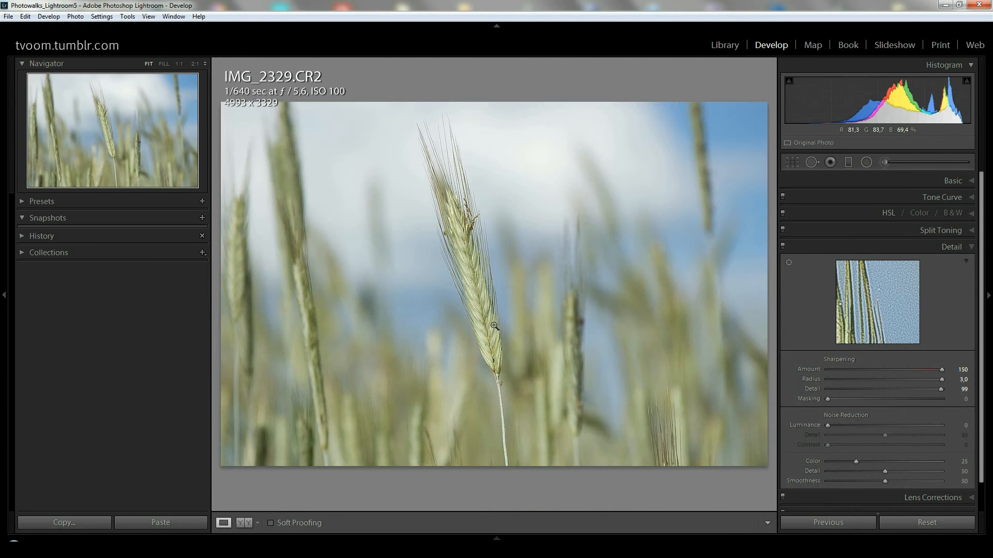
click(483, 271)
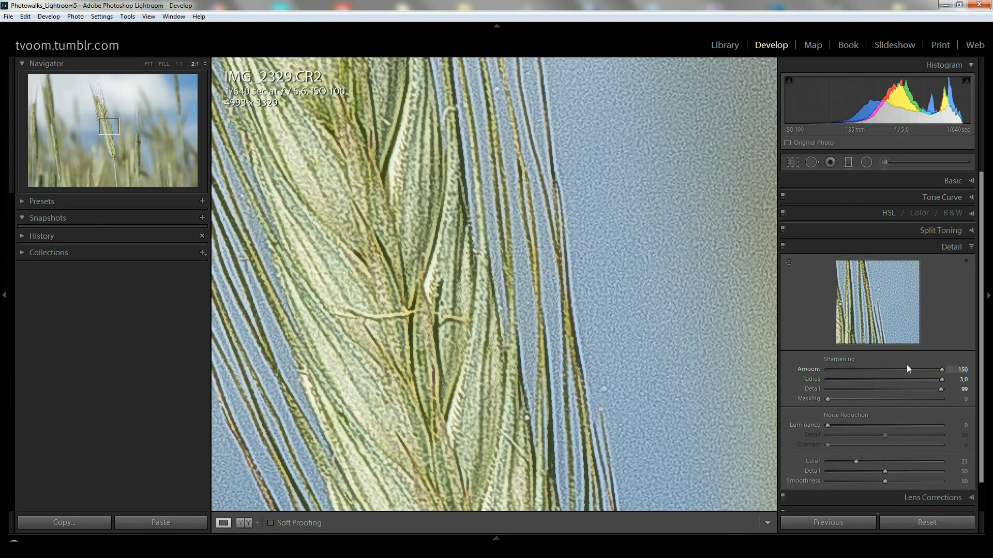
Step: Reset the sharpening settings to their defaults, trying Amount at 0 in between
double_click(843, 357)
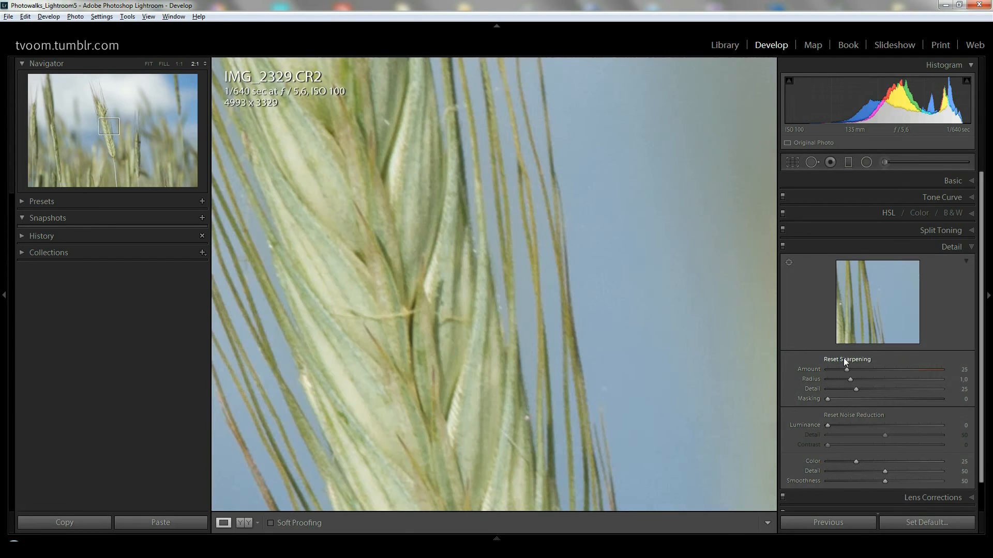
drag(847, 370, 824, 371)
double_click(837, 358)
Step: Compare sharpening Amount 150 with 0 on the magnified wheat grains, and leave it at 150
click(589, 302)
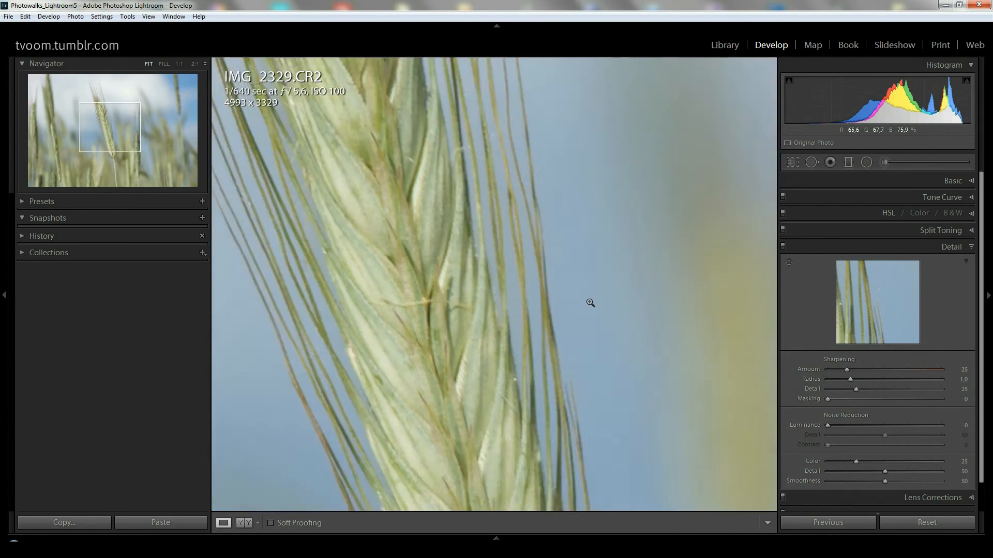
click(478, 250)
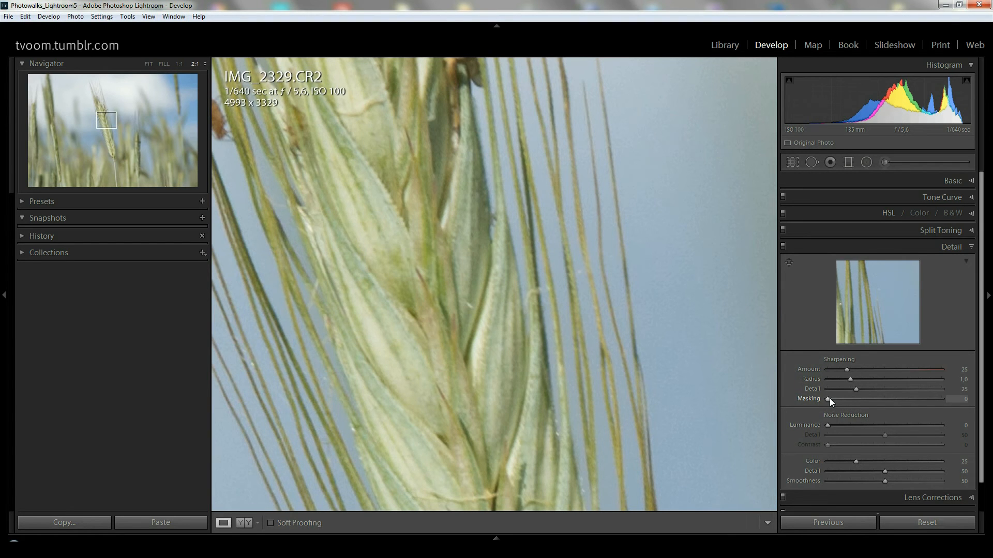
drag(846, 370, 948, 374)
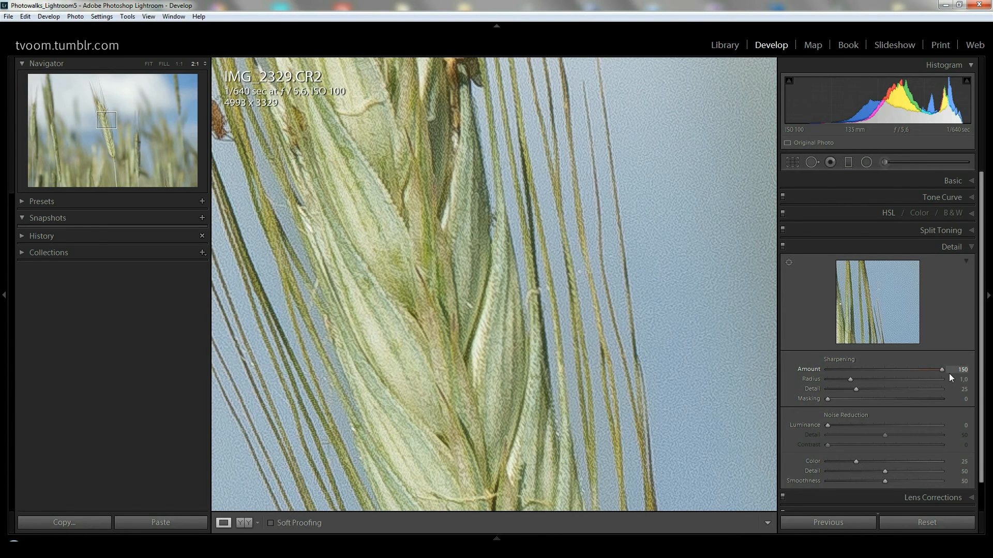
drag(948, 373, 818, 370)
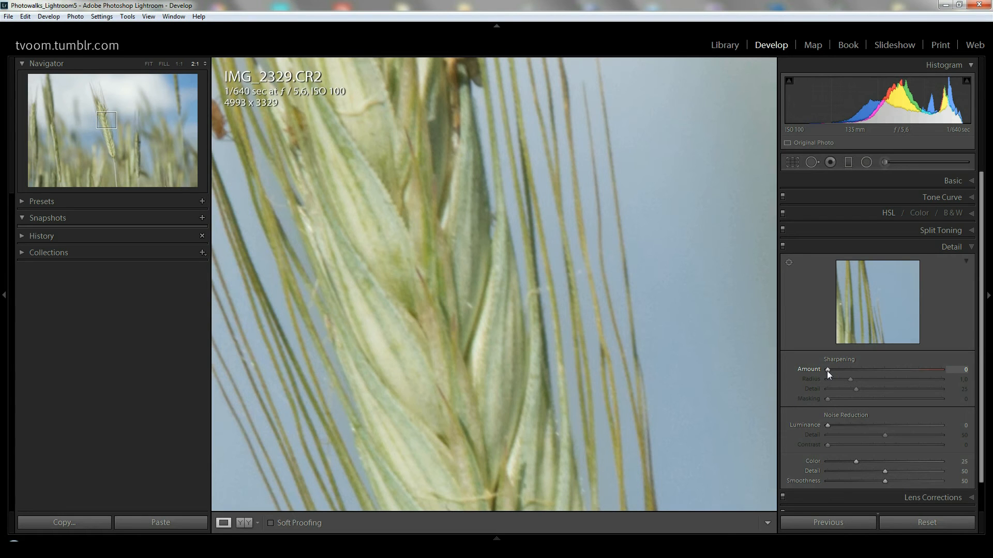
drag(827, 370, 827, 370)
drag(833, 370, 814, 370)
drag(827, 369, 969, 379)
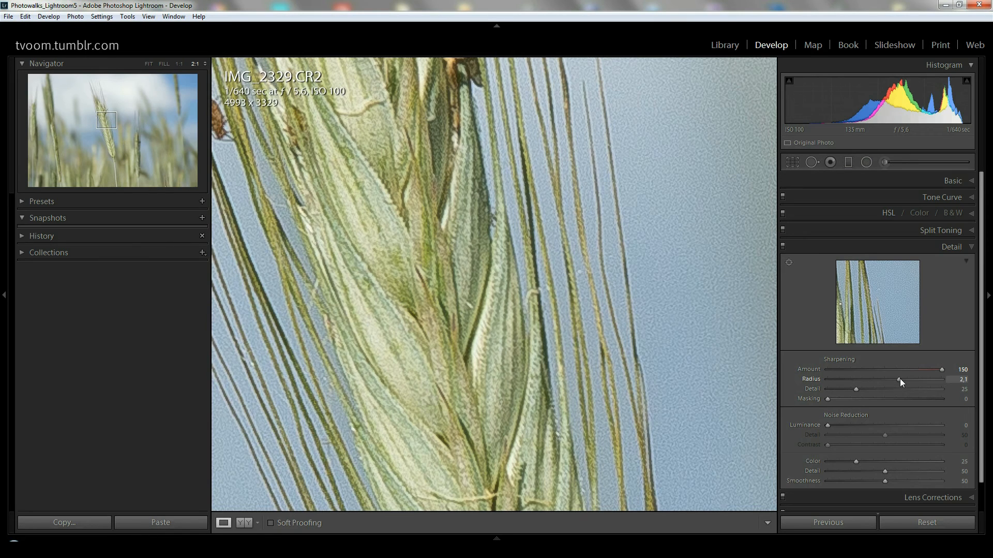
Step: Try high and low sharpening Radius values, settle on 1.7, and set Detail to 55
drag(907, 379, 915, 379)
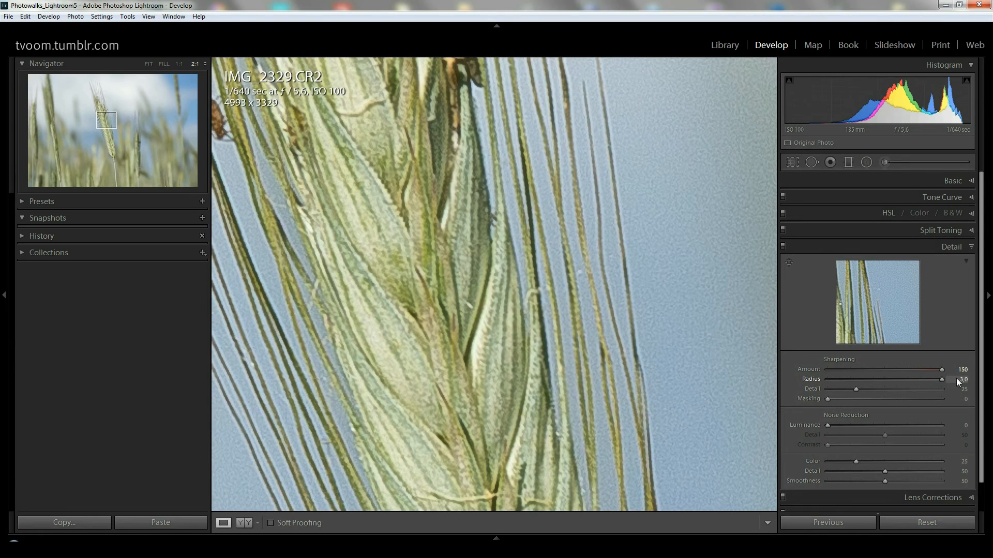
drag(887, 376, 828, 373)
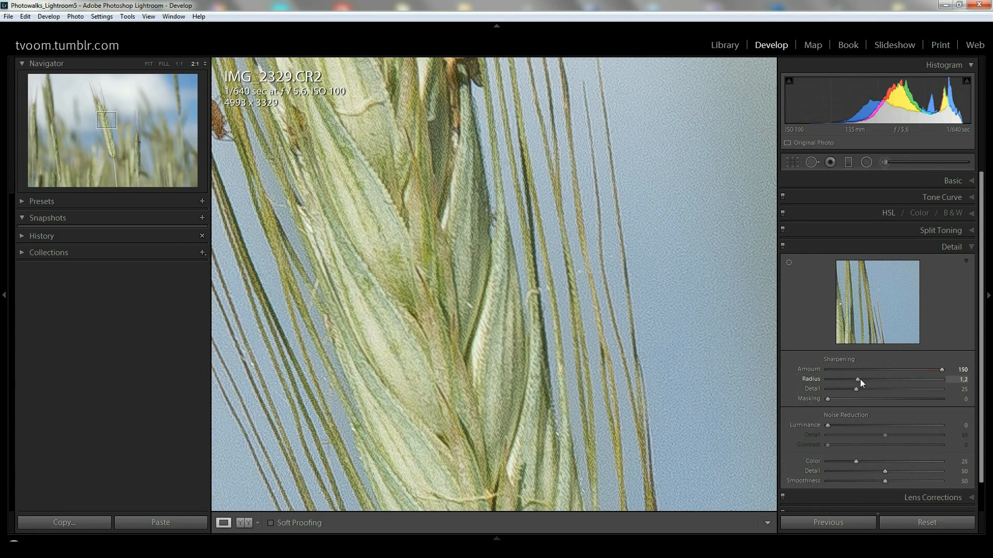
drag(898, 381, 829, 383)
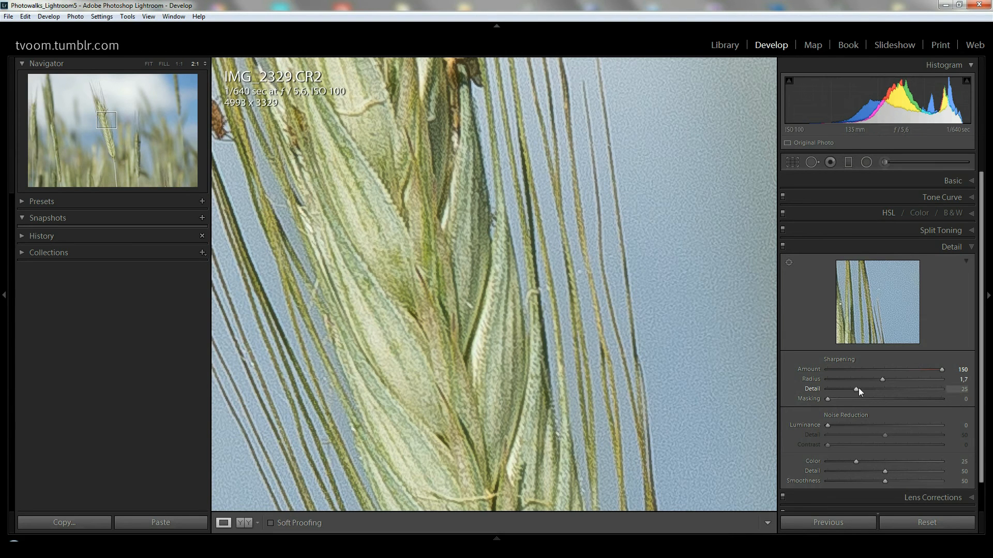
drag(855, 388, 890, 387)
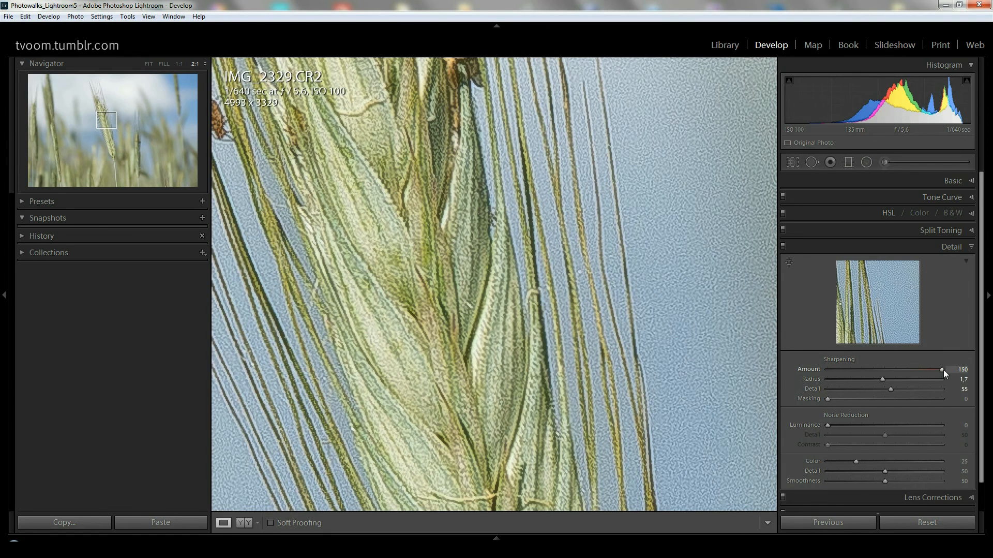
Step: Lower the sharpening Amount to 0, raise it to 72 to check the ear and awns, and settle on 67
drag(941, 371, 732, 376)
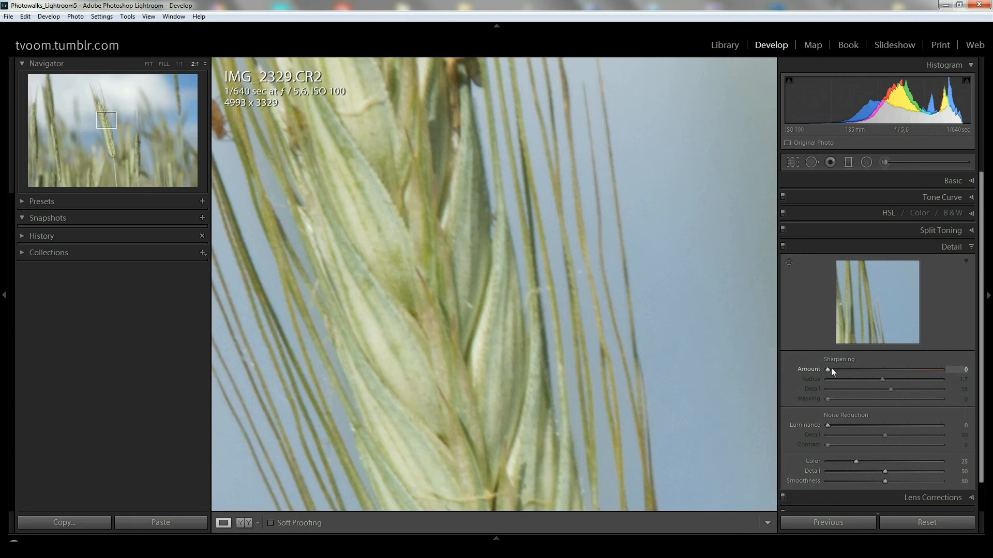
drag(827, 369, 827, 370)
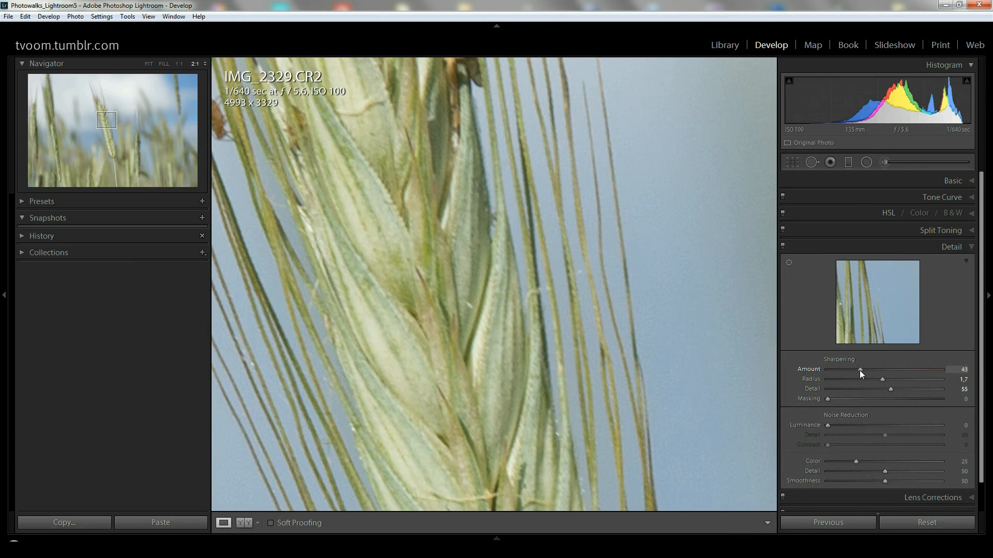
drag(864, 370, 882, 369)
drag(355, 162, 532, 263)
drag(459, 154, 449, 209)
drag(556, 150, 501, 144)
drag(263, 291, 352, 244)
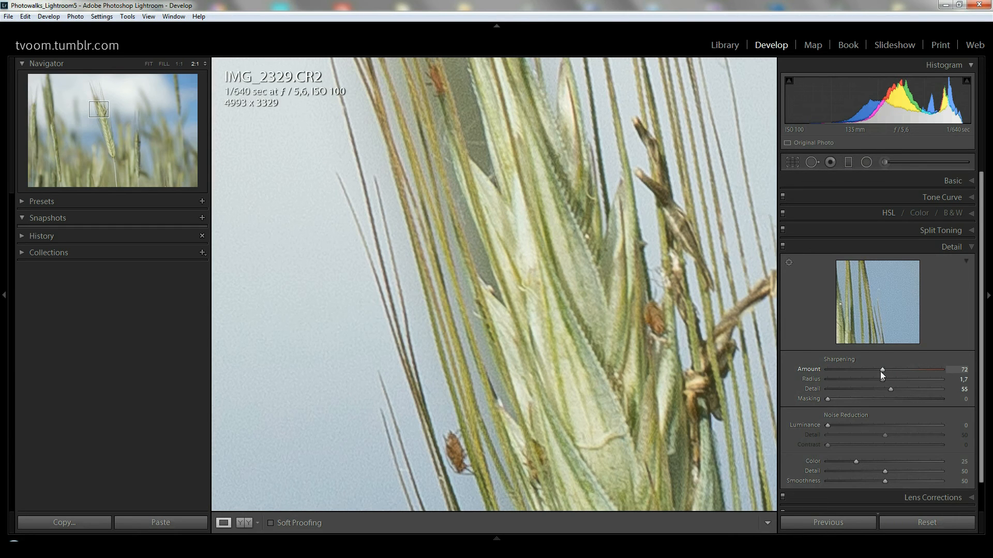
drag(882, 369, 879, 370)
click(586, 213)
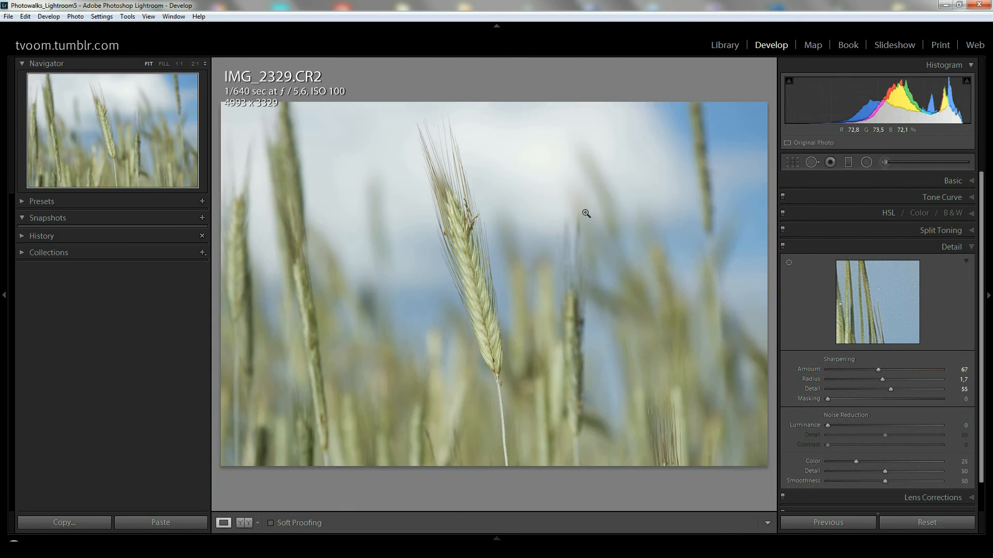
Step: Set the sharpening Radius to 2.1 and Detail to 75 on the magnified wheat grains
click(476, 276)
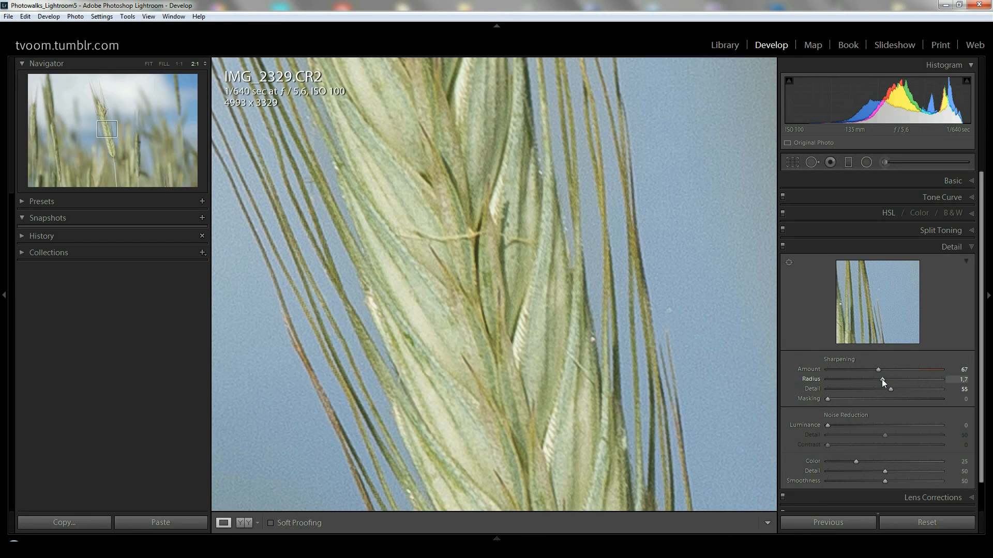
drag(902, 379, 900, 379)
drag(912, 389, 913, 388)
click(603, 295)
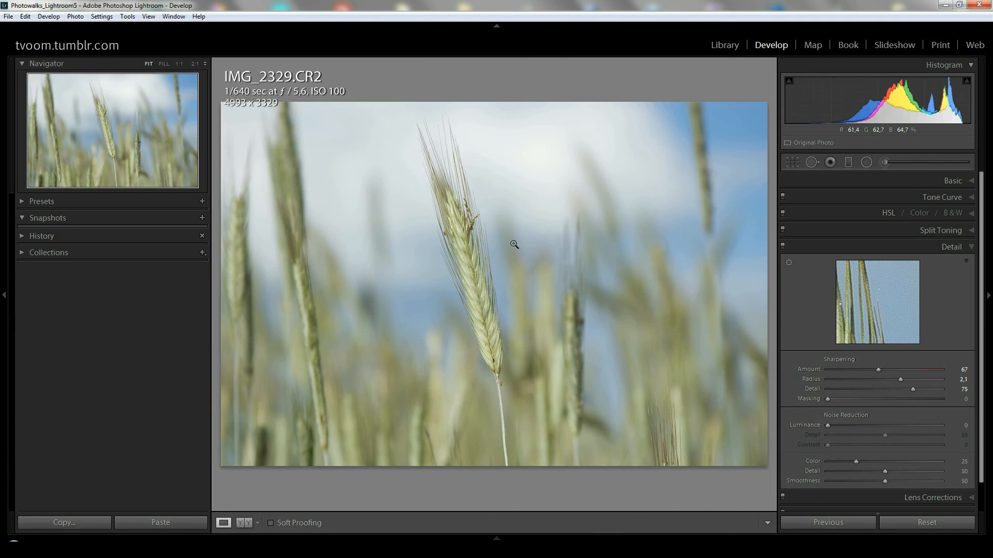
Step: Inspect the awns, husk tips and surrounding sky at 2:1 for oversharpening artifacts
click(484, 207)
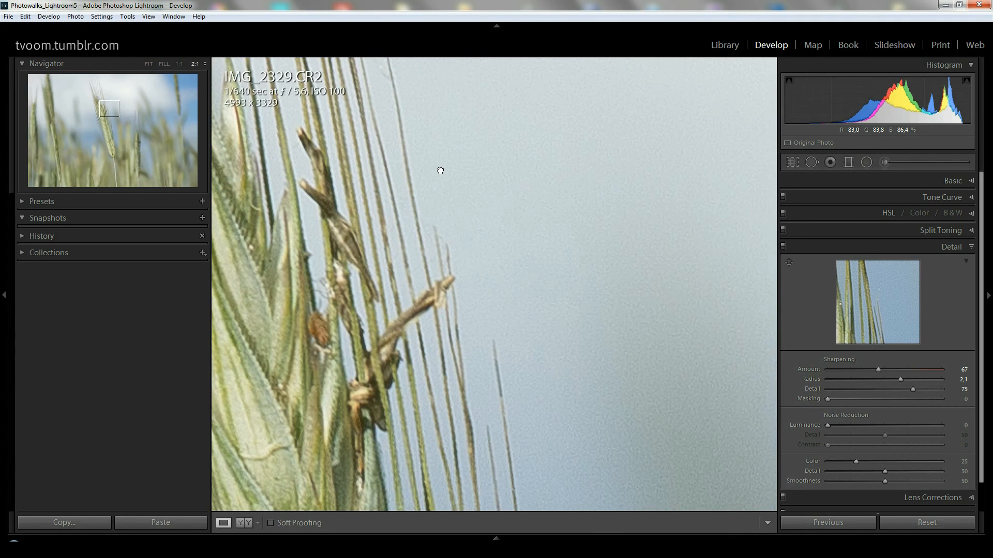
drag(439, 166, 598, 286)
drag(491, 191, 629, 256)
drag(259, 230, 310, 215)
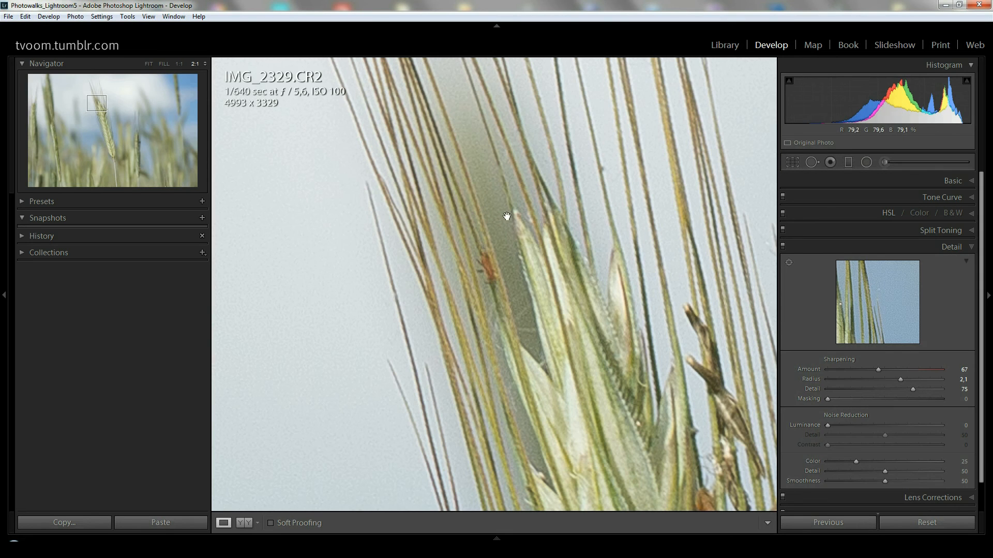
click(366, 309)
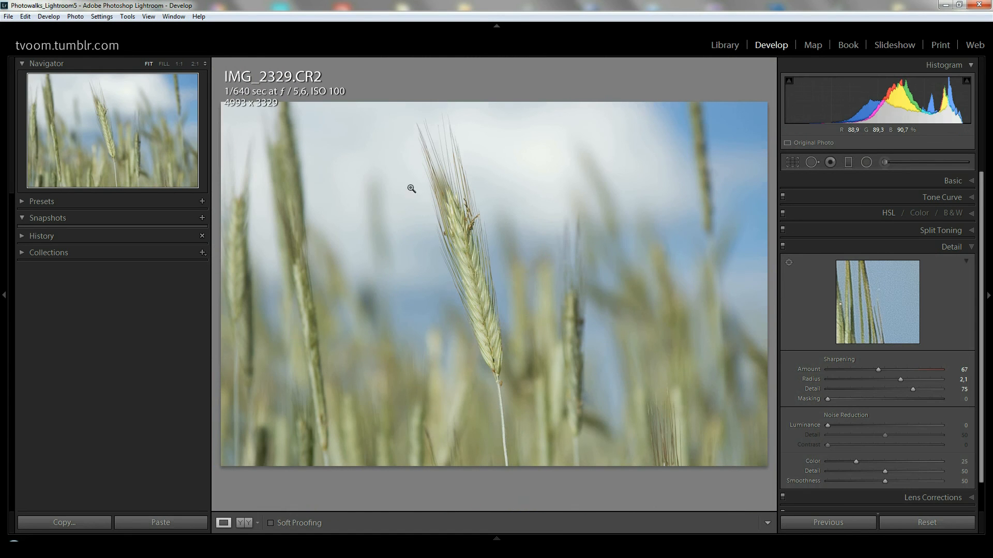
Step: Try sharpening Masking at 83 on the magnified awns and sky, and settle on 67
click(440, 181)
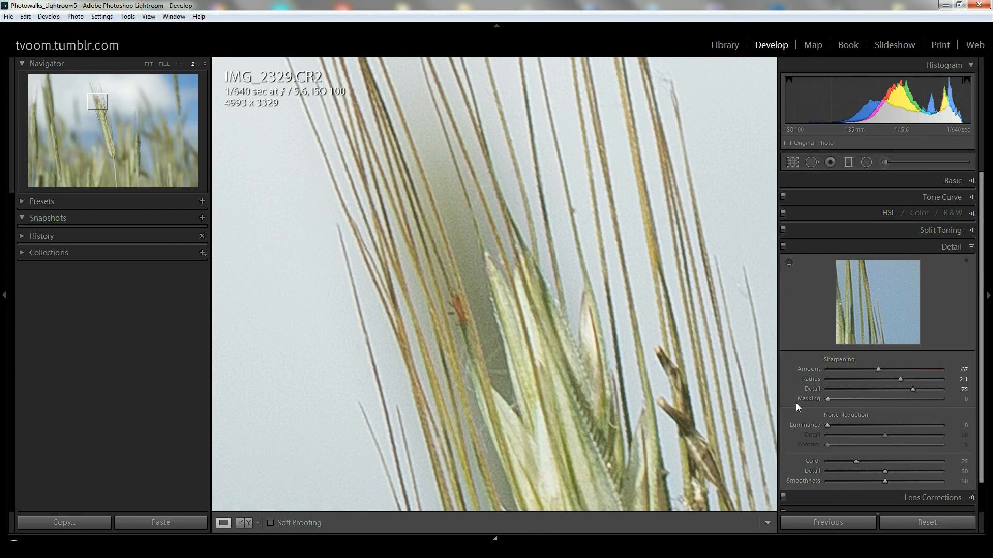
drag(827, 399, 924, 399)
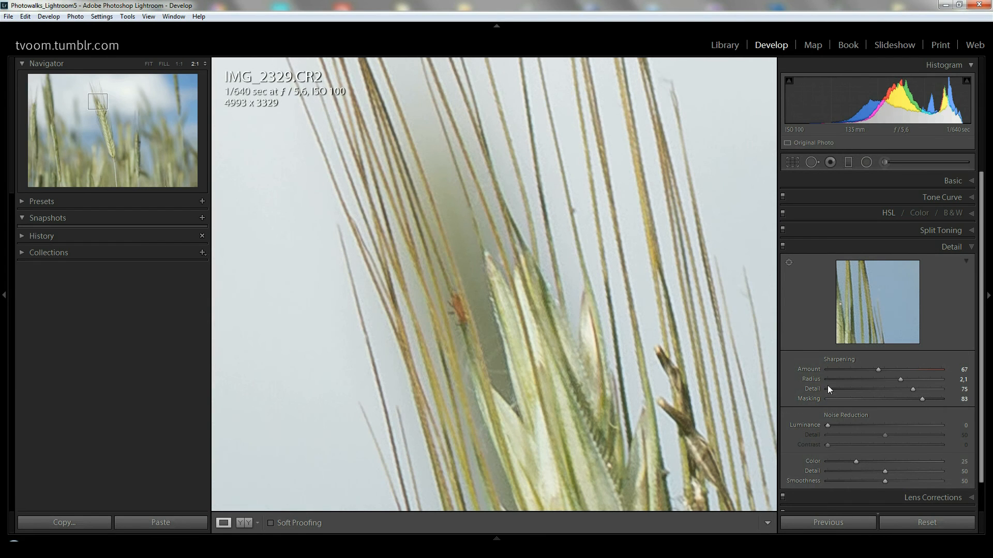
drag(923, 399, 861, 401)
mouse_move(879, 399)
mouse_down()
mouse_move(845, 401)
mouse_move(886, 403)
mouse_up()
click(659, 359)
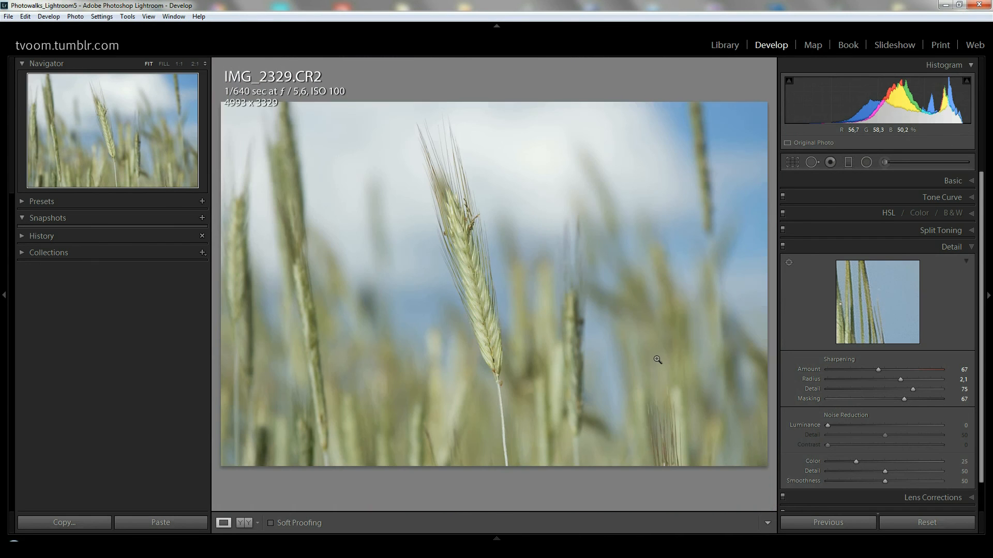
Step: Raise the sharpening Amount to 94 while viewing the grains at 2:1, and return to the full view
click(488, 275)
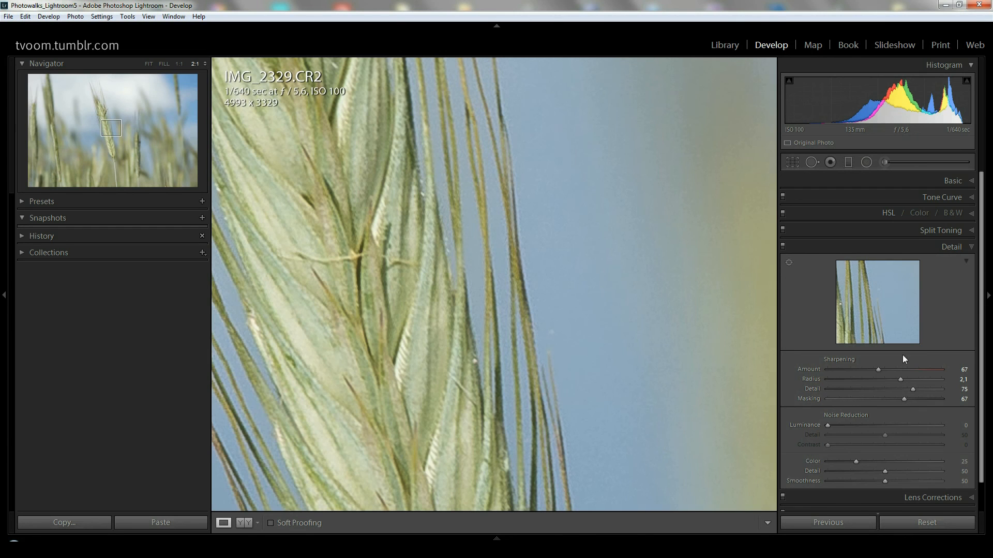
mouse_move(878, 369)
mouse_down()
mouse_move(910, 371)
mouse_move(897, 372)
mouse_up()
click(572, 338)
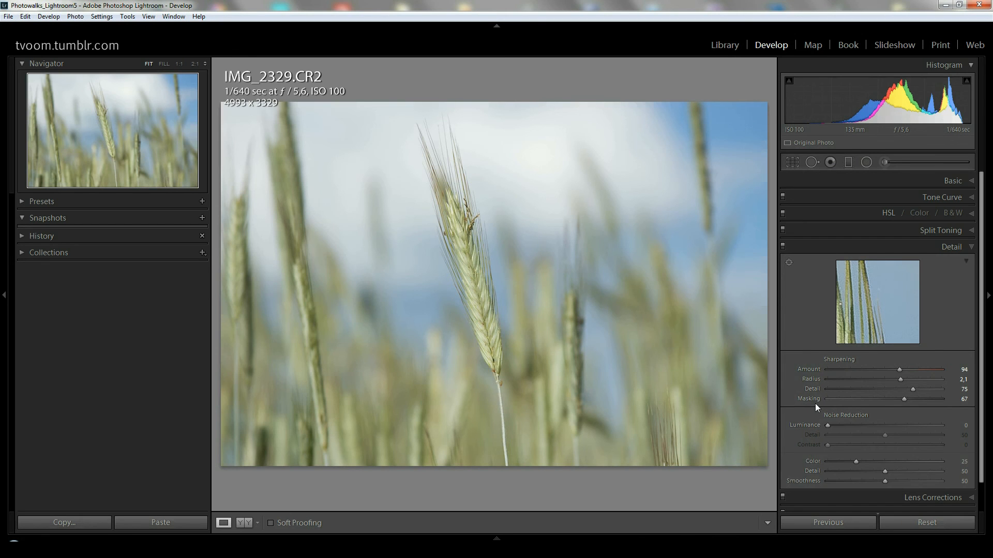
Step: Look through the local adjustment settings of the Graduated Filter, Radial Filter and Adjustment Brush
key(m)
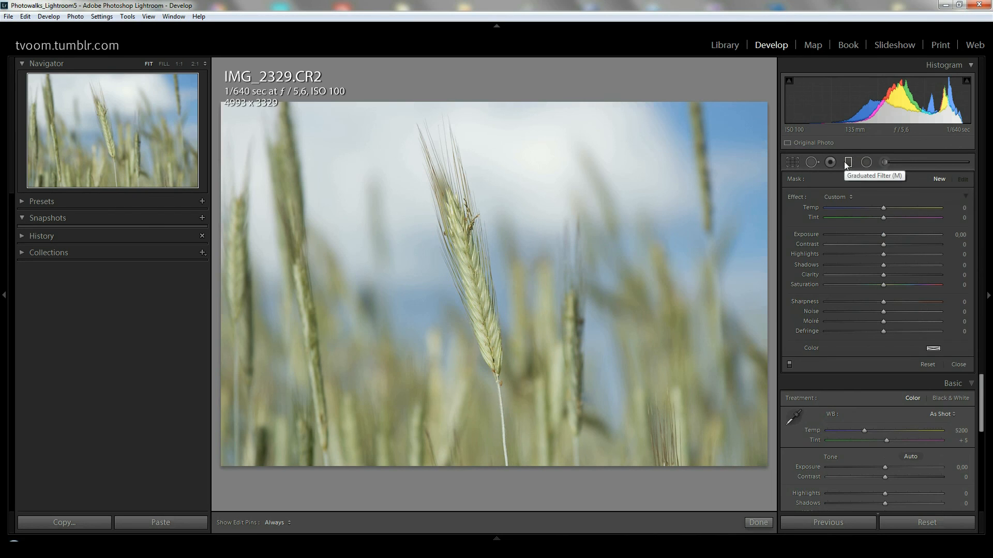
click(865, 162)
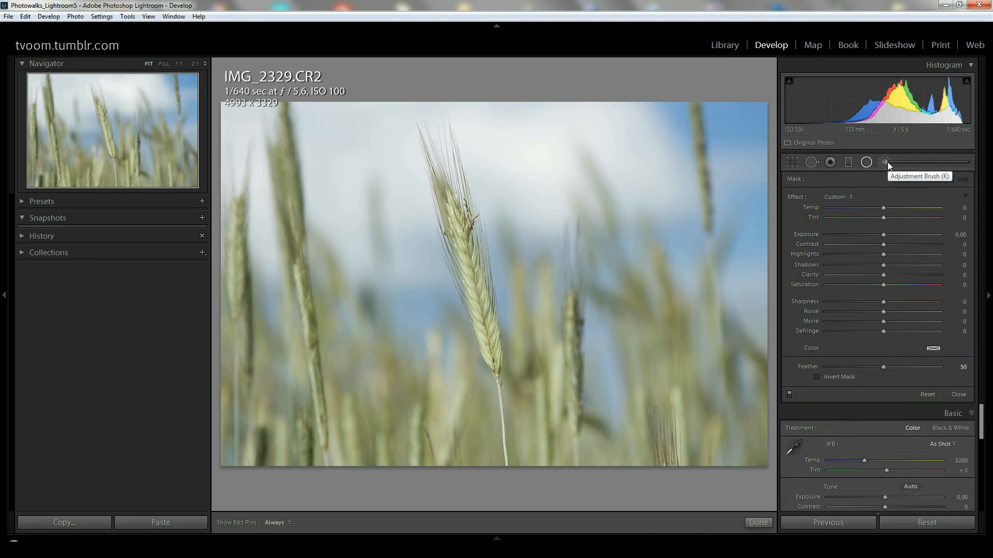
click(885, 162)
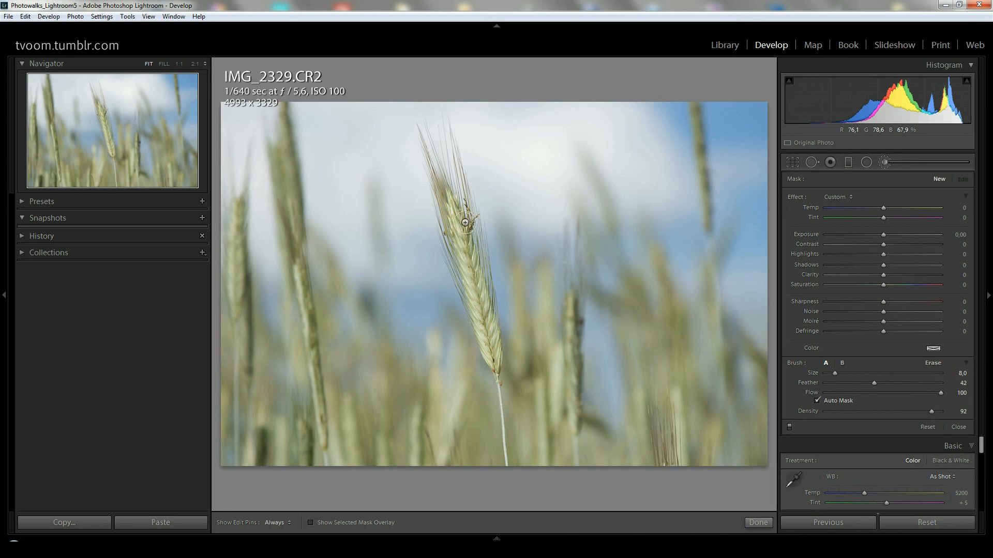
Step: Brush over the wheat grains at size 37 with local Sharpness -24, remove the adjustment, and close the brush
key(z)
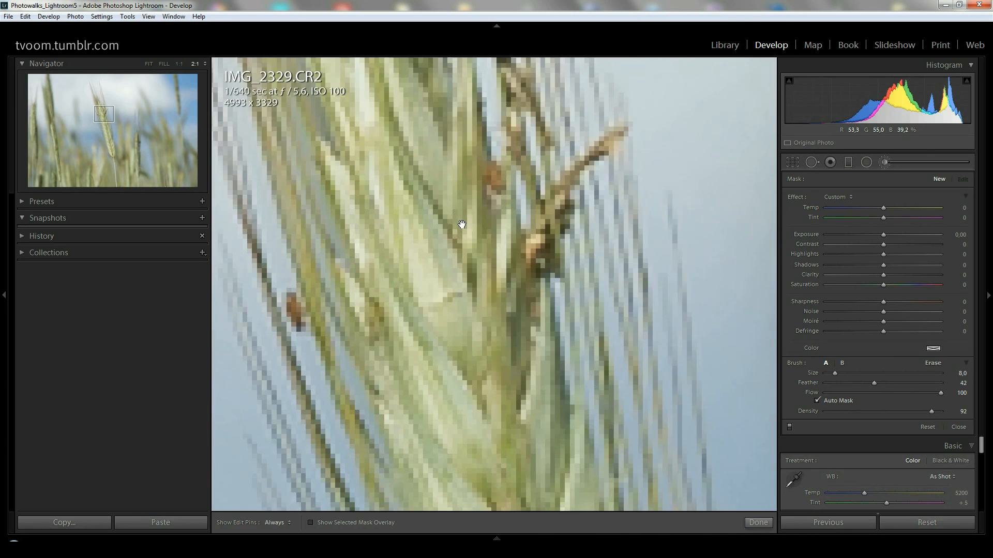
scroll(437, 182, up, 10)
scroll(437, 182, up, 3)
mouse_move(409, 154)
mouse_down()
mouse_move(470, 343)
mouse_move(412, 206)
mouse_move(416, 171)
mouse_up()
mouse_move(885, 302)
mouse_down()
mouse_move(962, 301)
mouse_move(766, 310)
mouse_move(979, 298)
mouse_move(768, 314)
mouse_move(870, 310)
mouse_up()
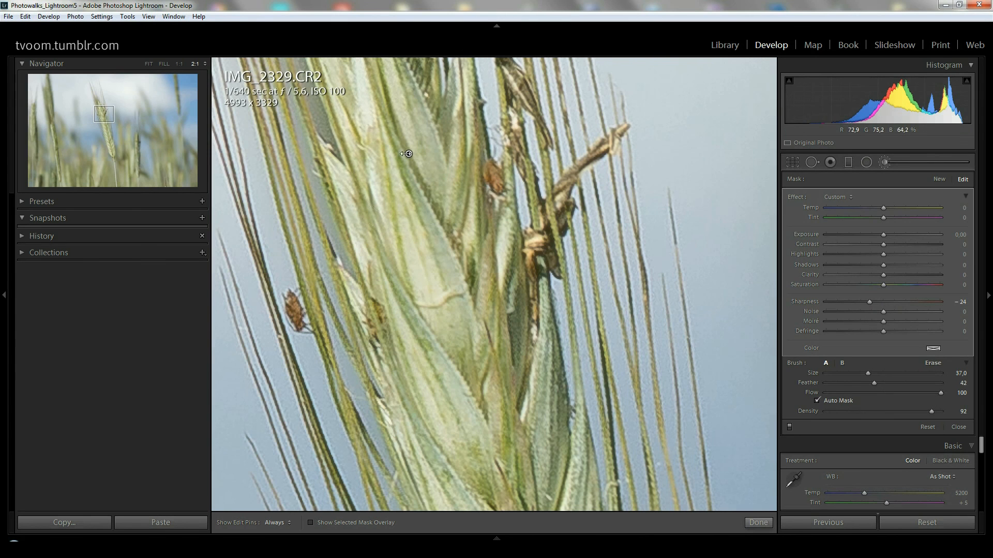
click(409, 154)
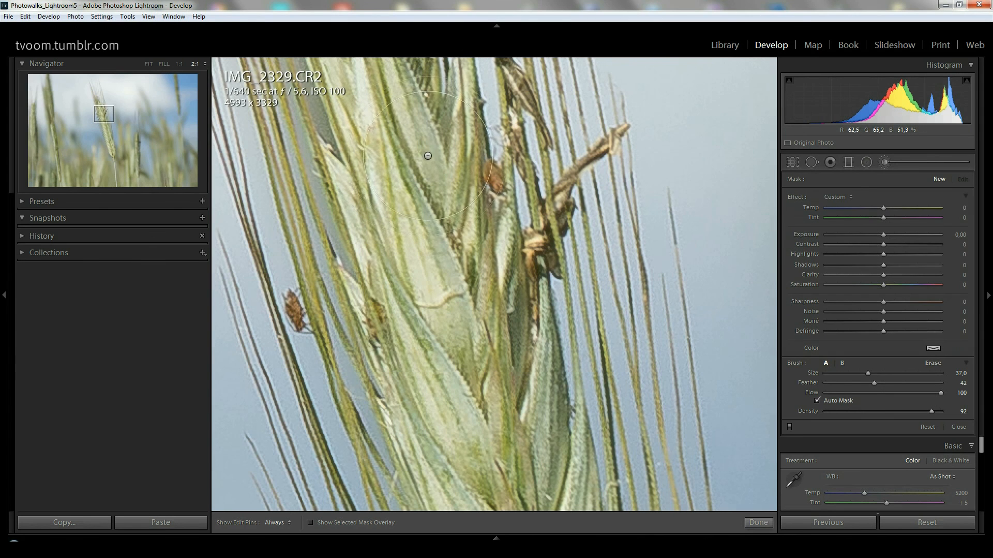
click(759, 522)
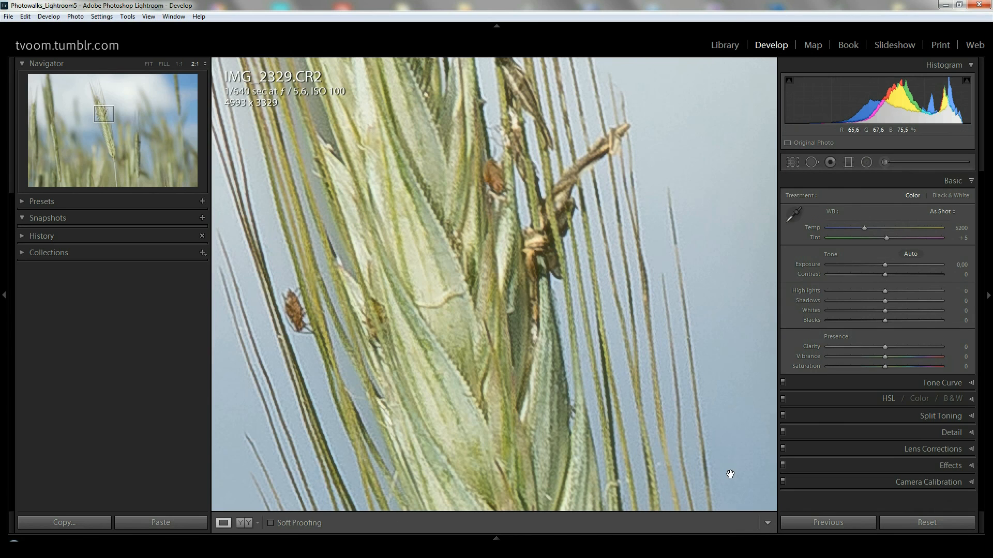
click(498, 312)
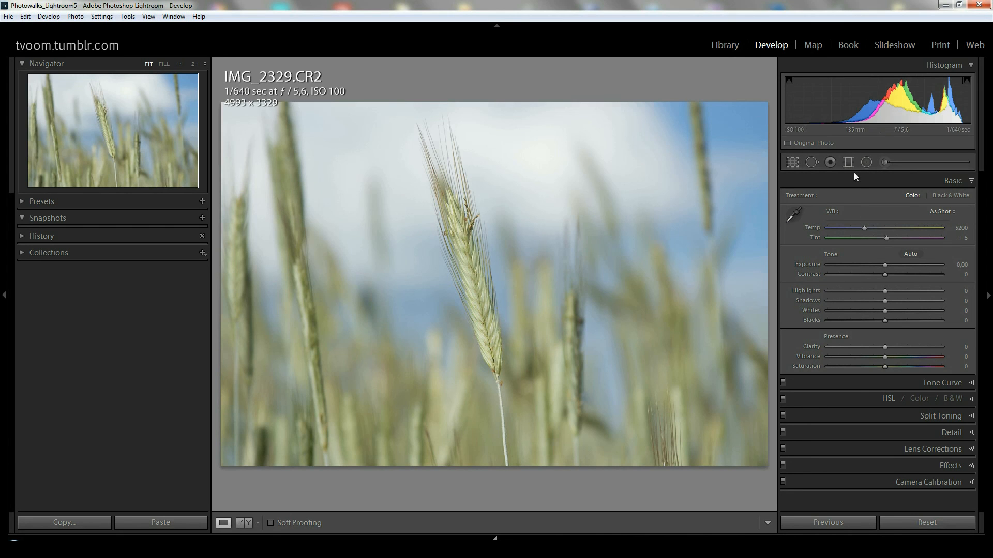
Step: Open the export settings for the photo and turn on output sharpening
right_click(473, 197)
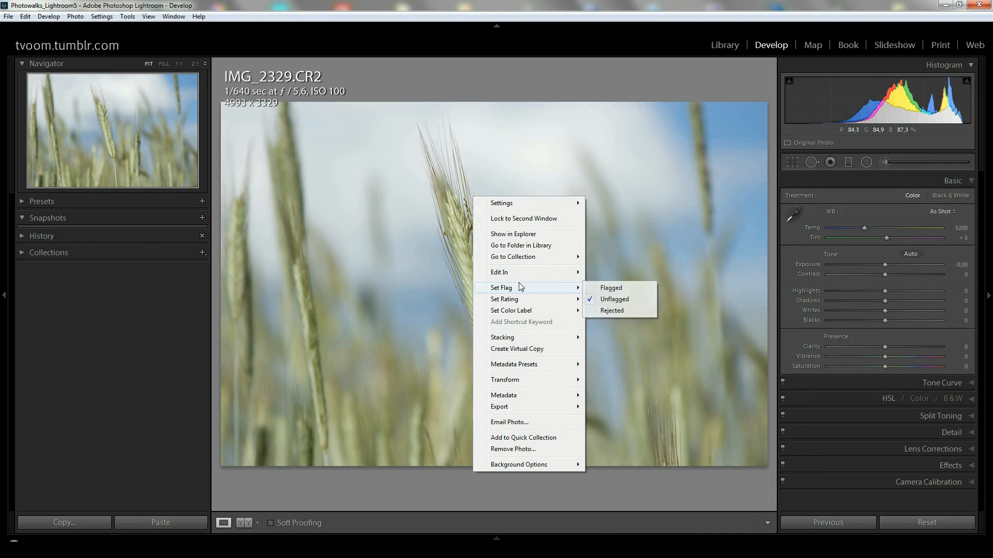
mouse_move(523, 410)
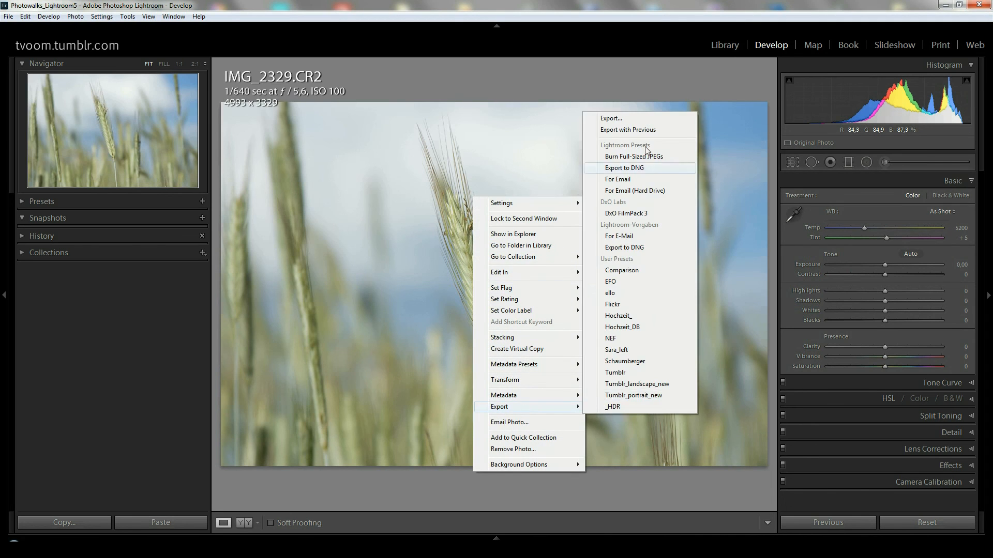
click(612, 119)
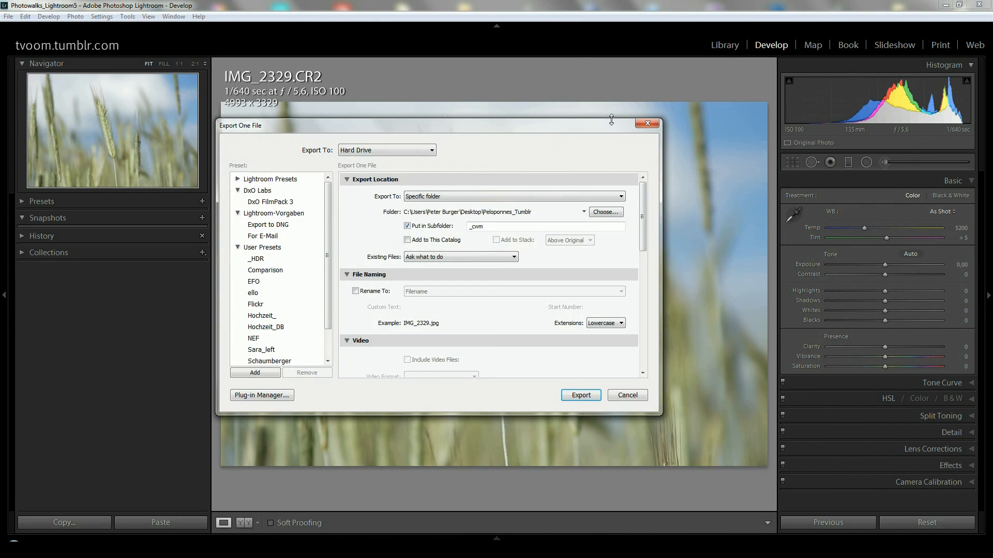
drag(646, 198, 643, 306)
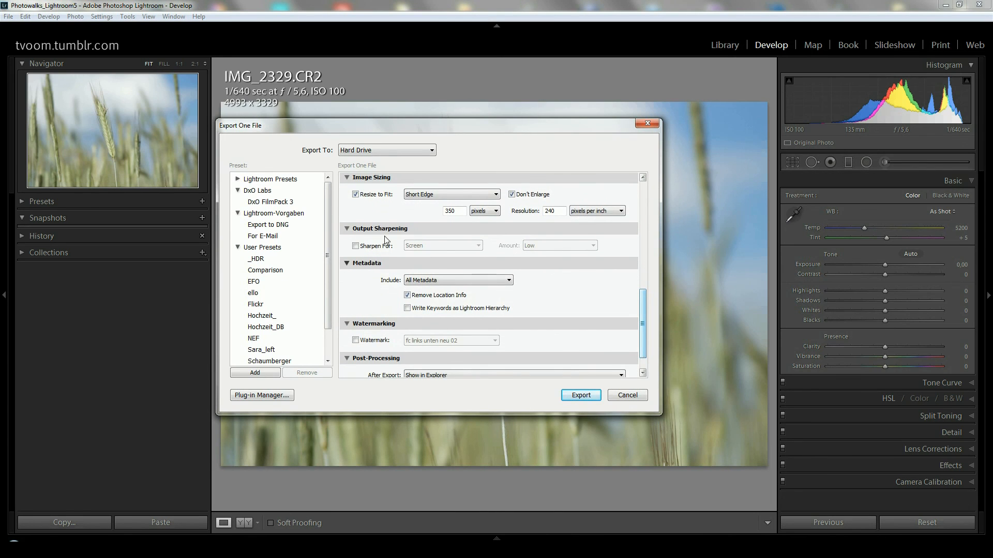
click(368, 246)
Step: Try output sharpening for Matte Paper and Glossy Paper, and raise the amount to High
click(435, 247)
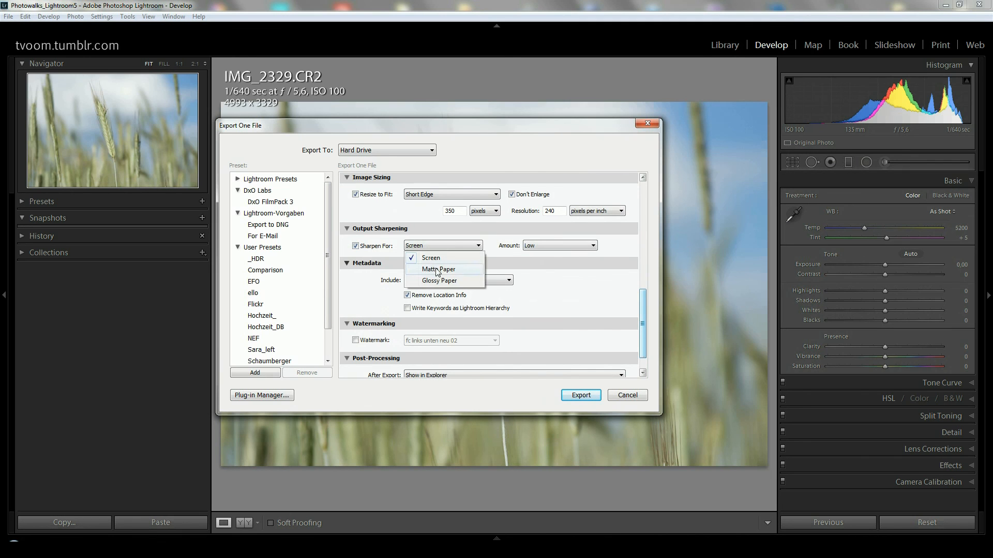
click(439, 269)
click(440, 246)
click(438, 281)
click(440, 246)
click(556, 242)
click(556, 245)
click(552, 269)
click(548, 247)
click(548, 280)
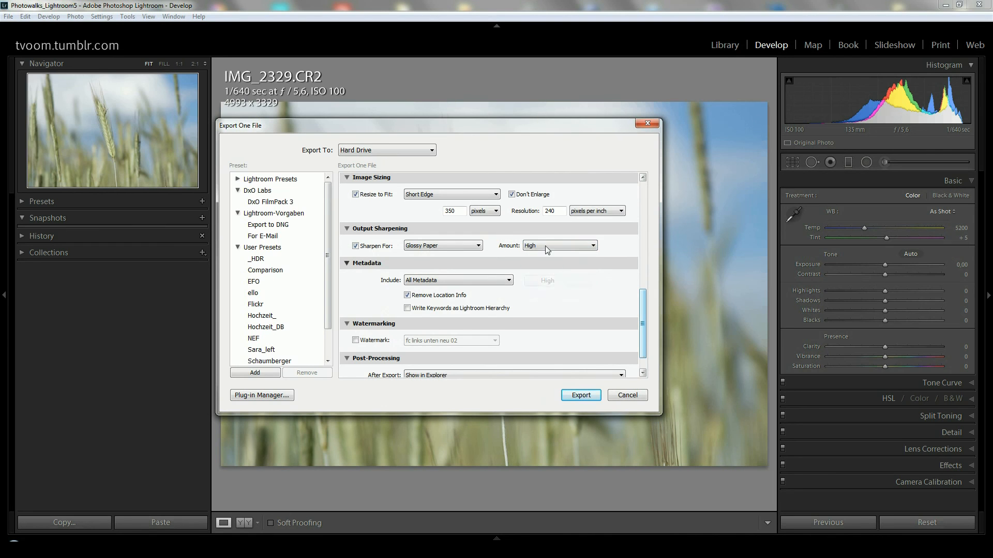
Step: Return output sharpening to Screen with a Low amount, turn it off, and cancel the export
click(435, 247)
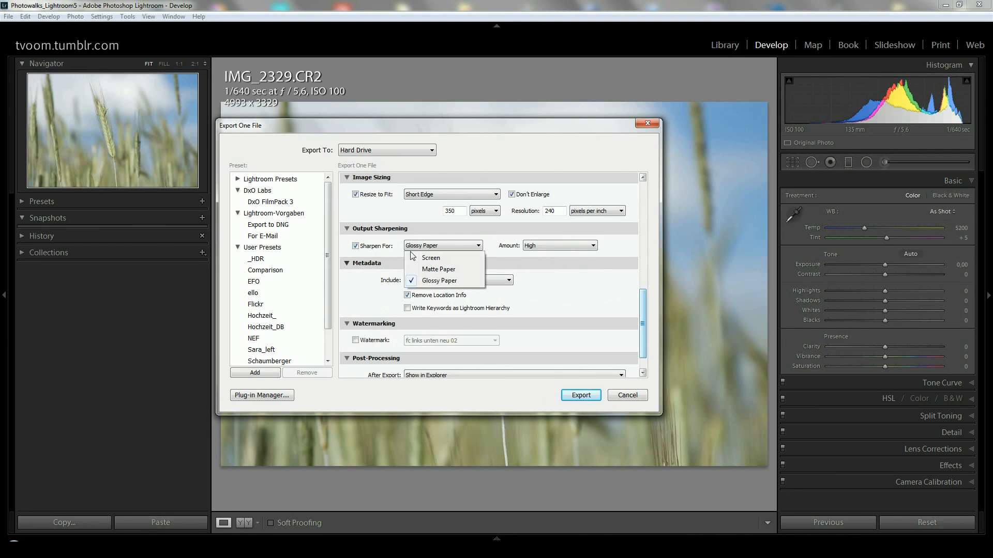
click(439, 258)
click(556, 247)
click(548, 257)
click(365, 247)
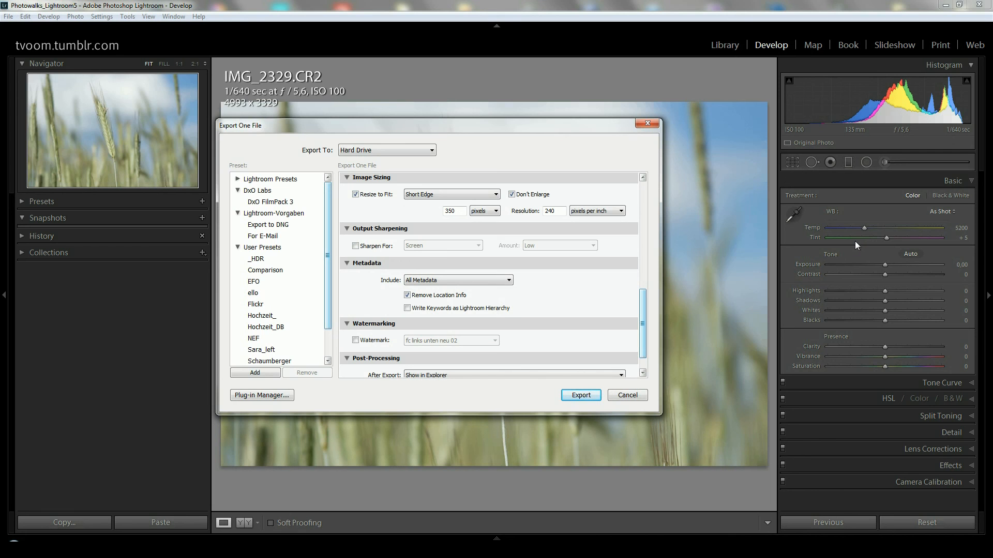
click(626, 396)
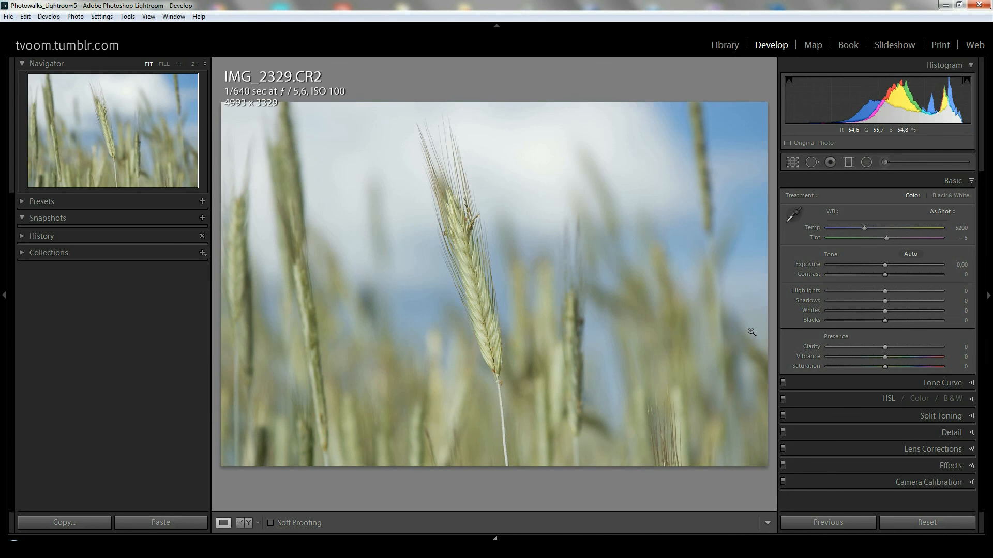